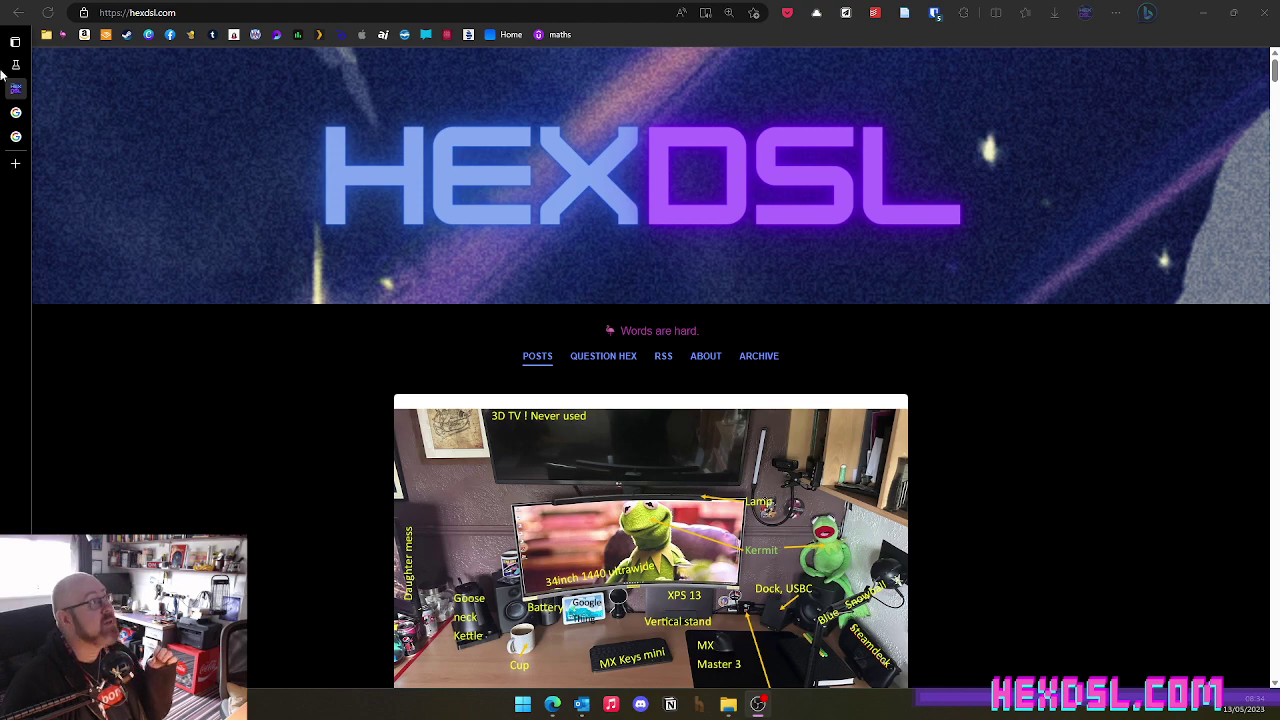
Step: From the tab sidebar, go via the 'dogs with hats' tab to the 'ducks in hats' Google Images tab
{"action": "mouse_move", "coordinate": [10, 85]}
{"action": "left_click", "coordinate": [70, 112]}
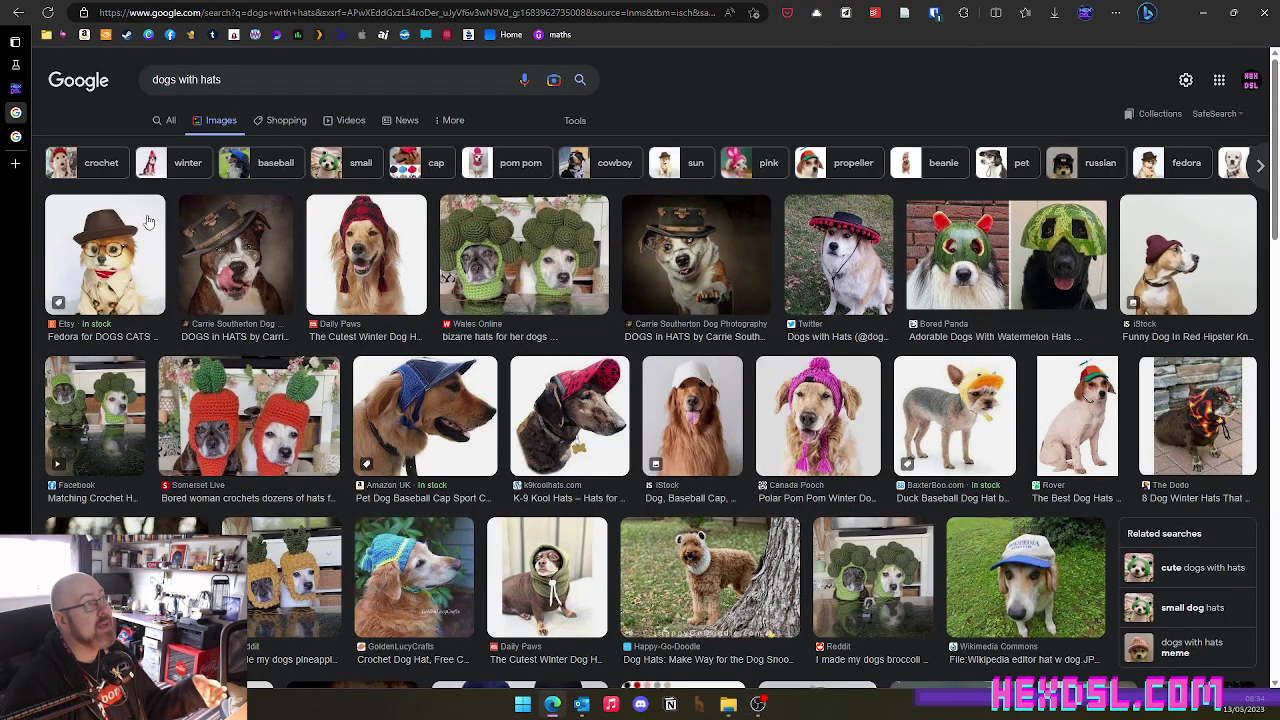
{"action": "left_click", "coordinate": [17, 138]}
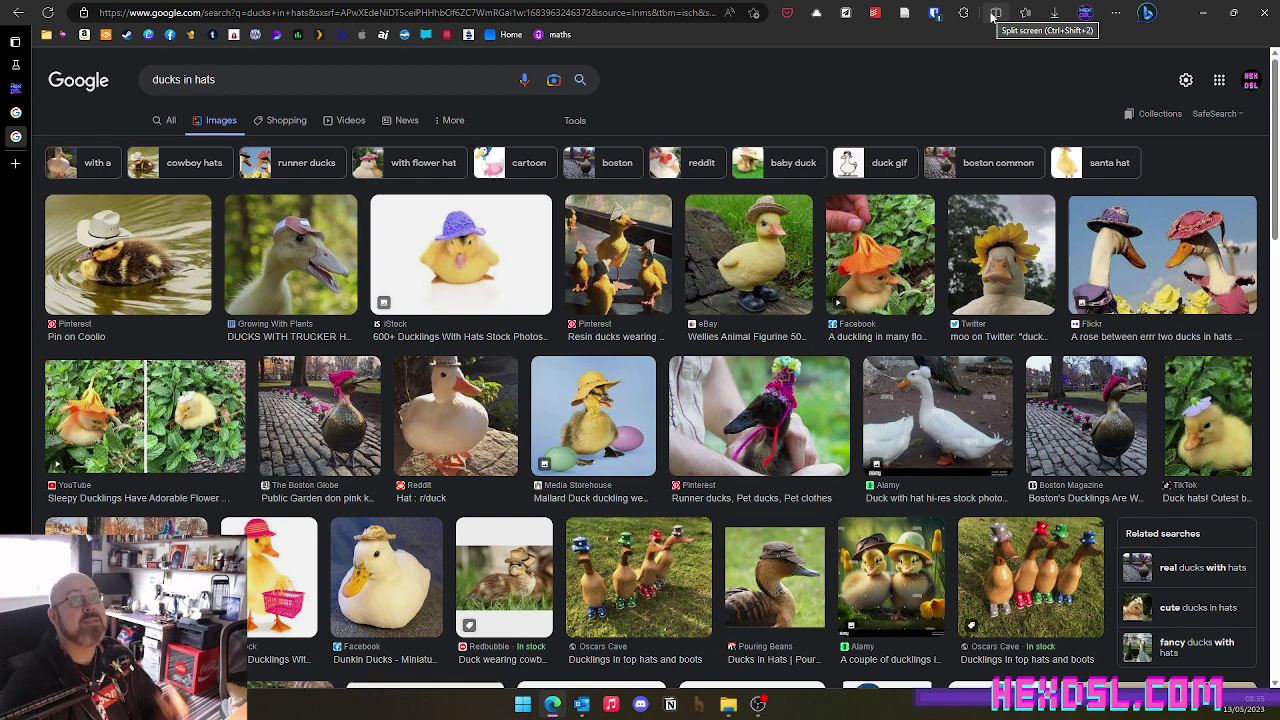
Step: Split the window with 'ducks in hats' left and 'dogs with hats' right, resized to equal widths
{"action": "left_click", "coordinate": [995, 13]}
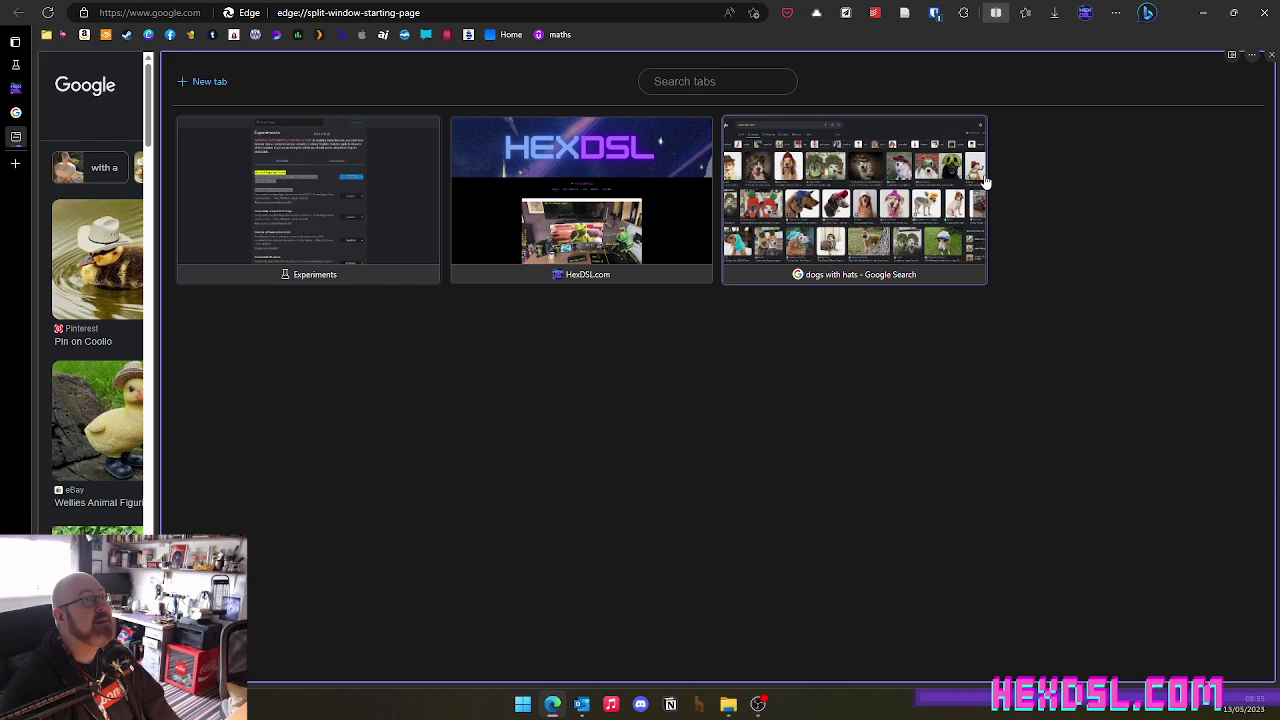
{"action": "left_click", "coordinate": [848, 236]}
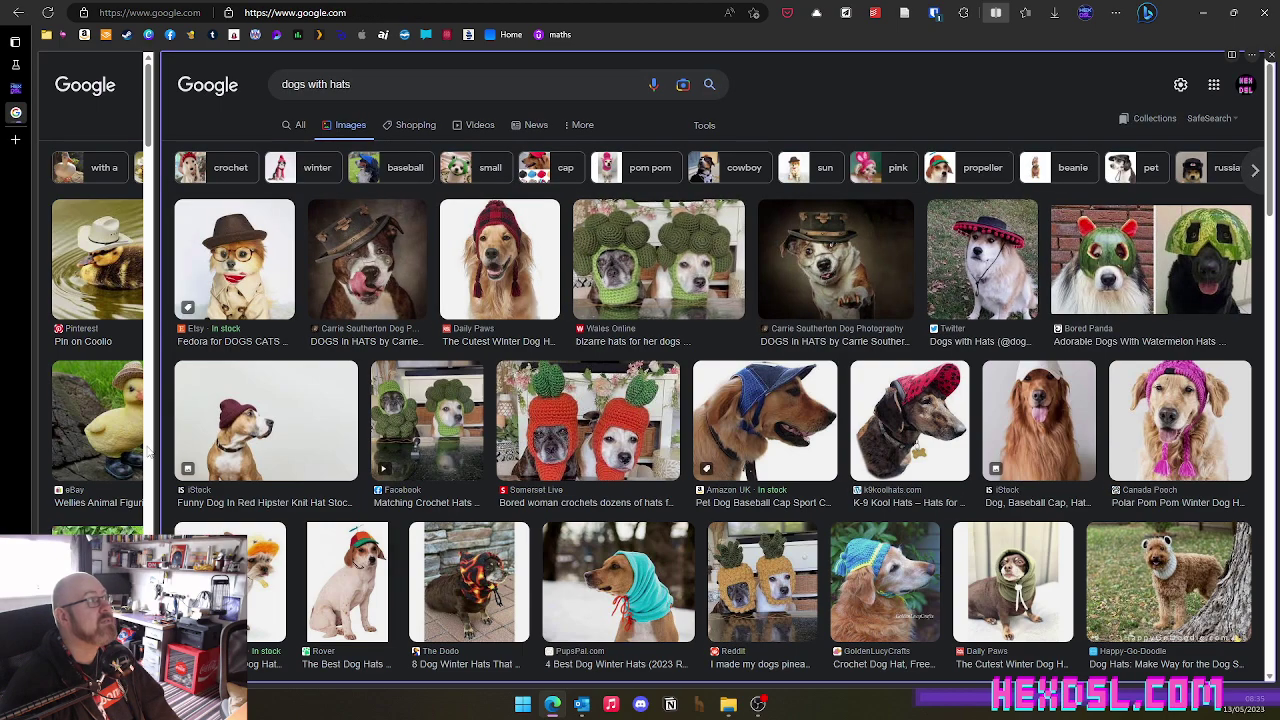
{"action": "left_click_drag", "start_coordinate": [151, 452], "coordinate": [652, 456]}
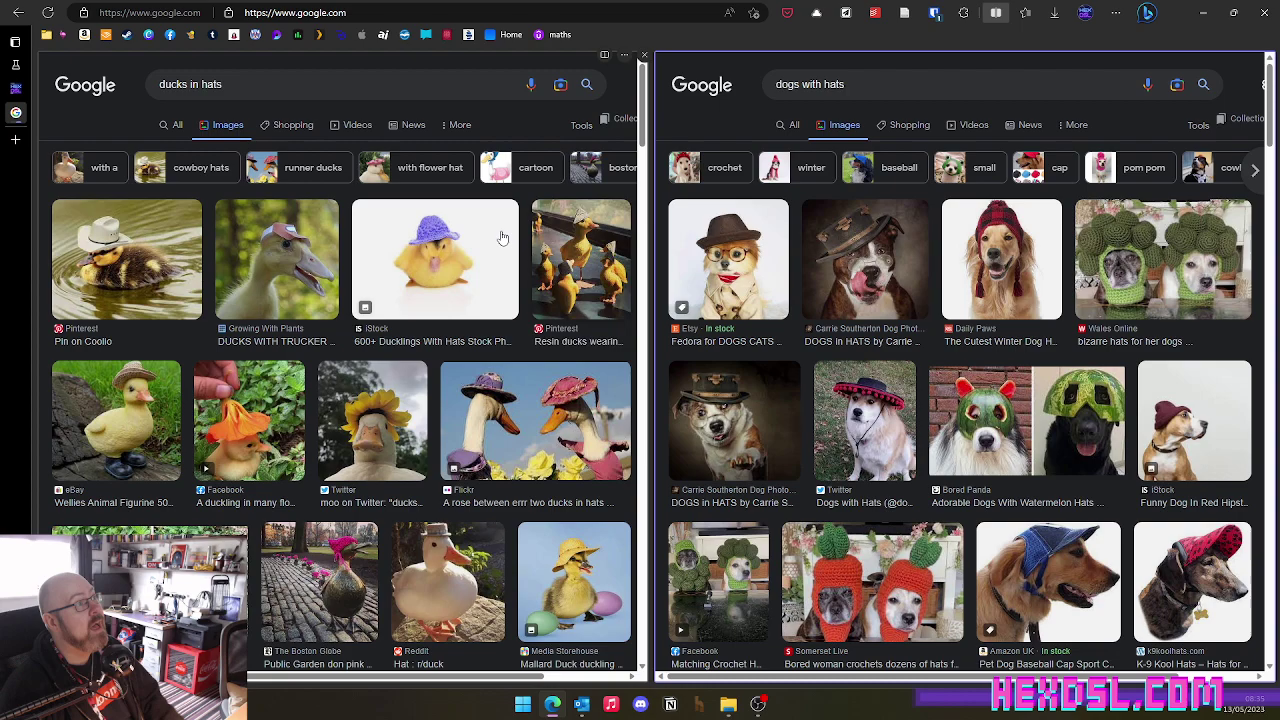
{"action": "scroll", "coordinate": [903, 283], "scroll_direction": "down", "scroll_amount": 8}
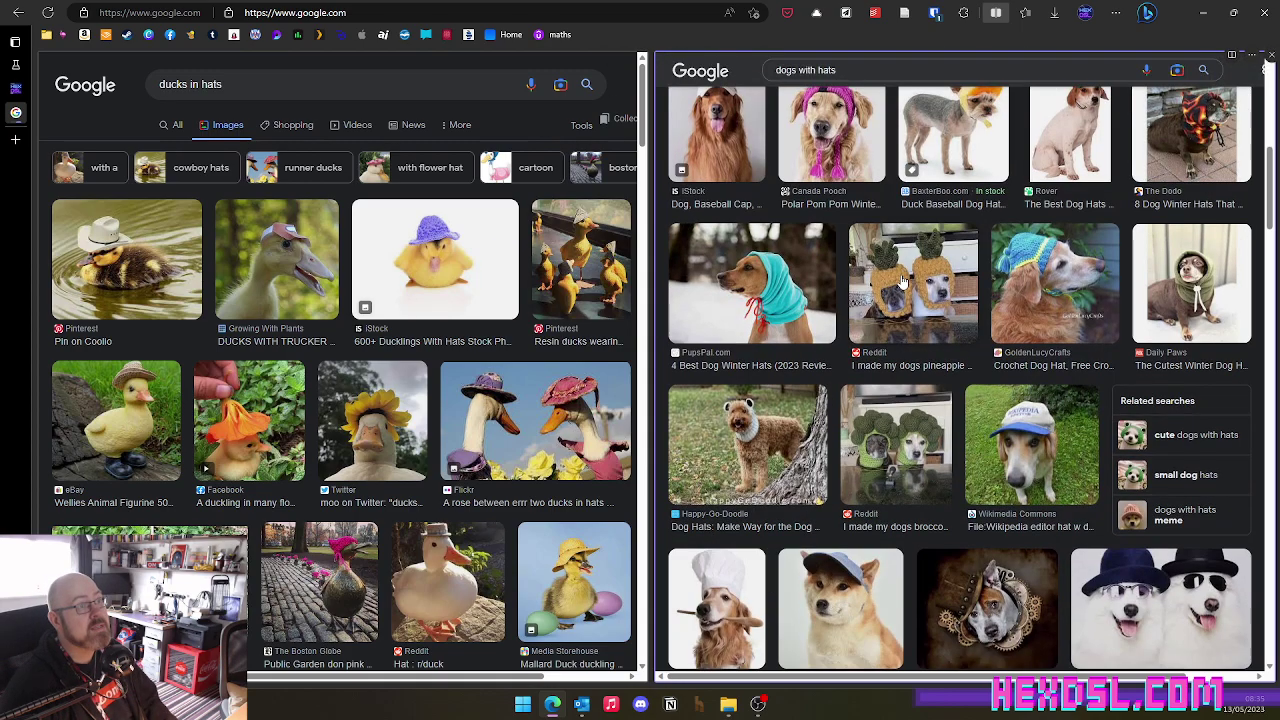
{"action": "scroll", "coordinate": [500, 240], "scroll_direction": "down", "scroll_amount": 5}
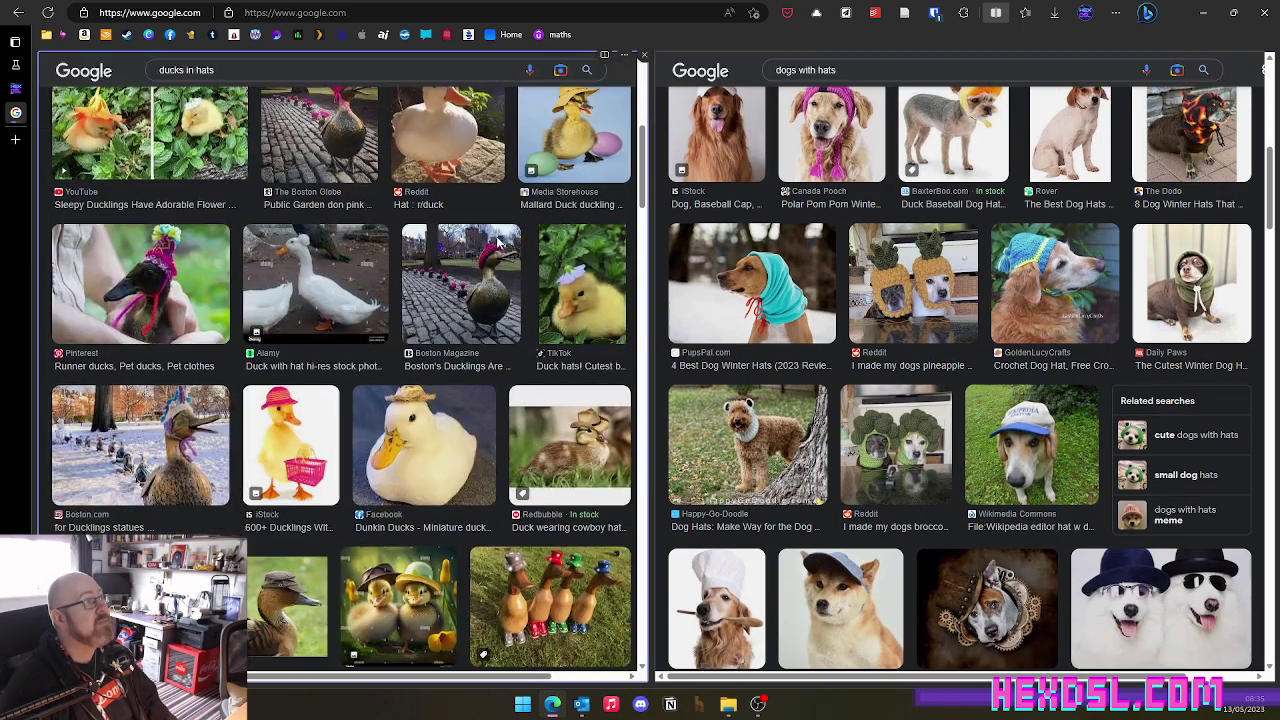
{"action": "scroll", "coordinate": [500, 240], "scroll_direction": "down", "scroll_amount": 5}
{"action": "left_click", "coordinate": [878, 397]}
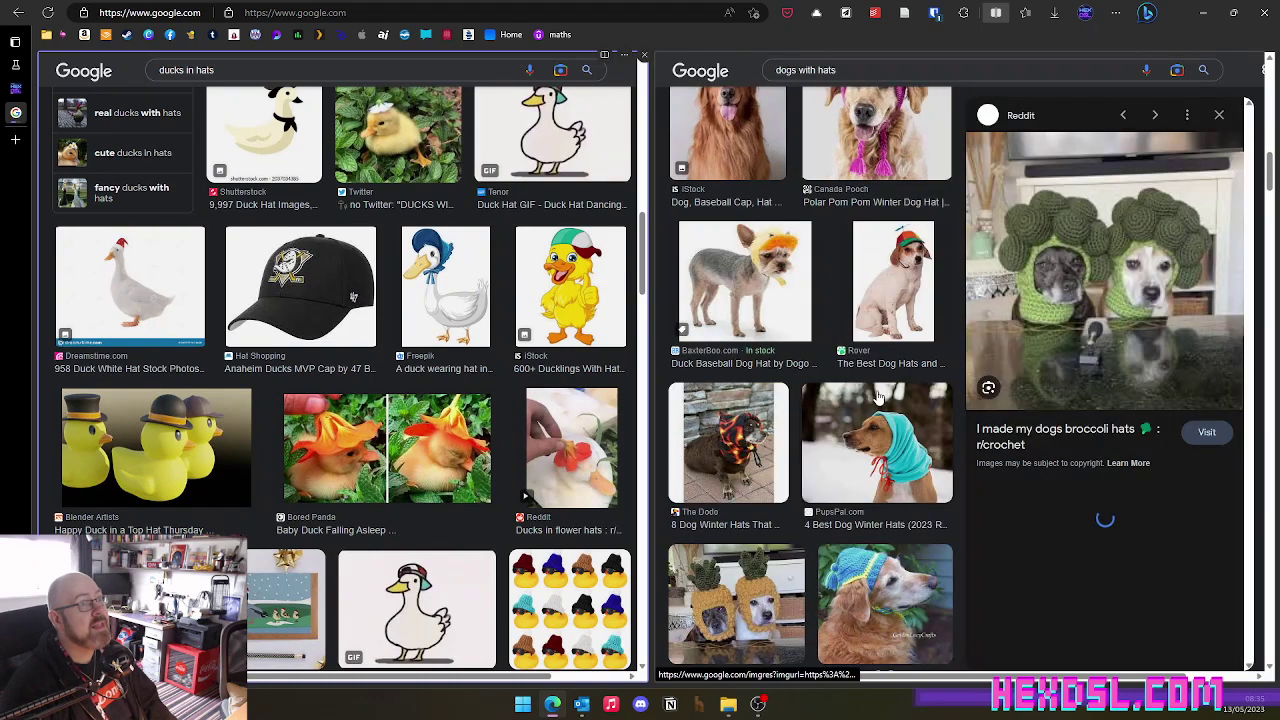
{"action": "key", "text": "Escape"}
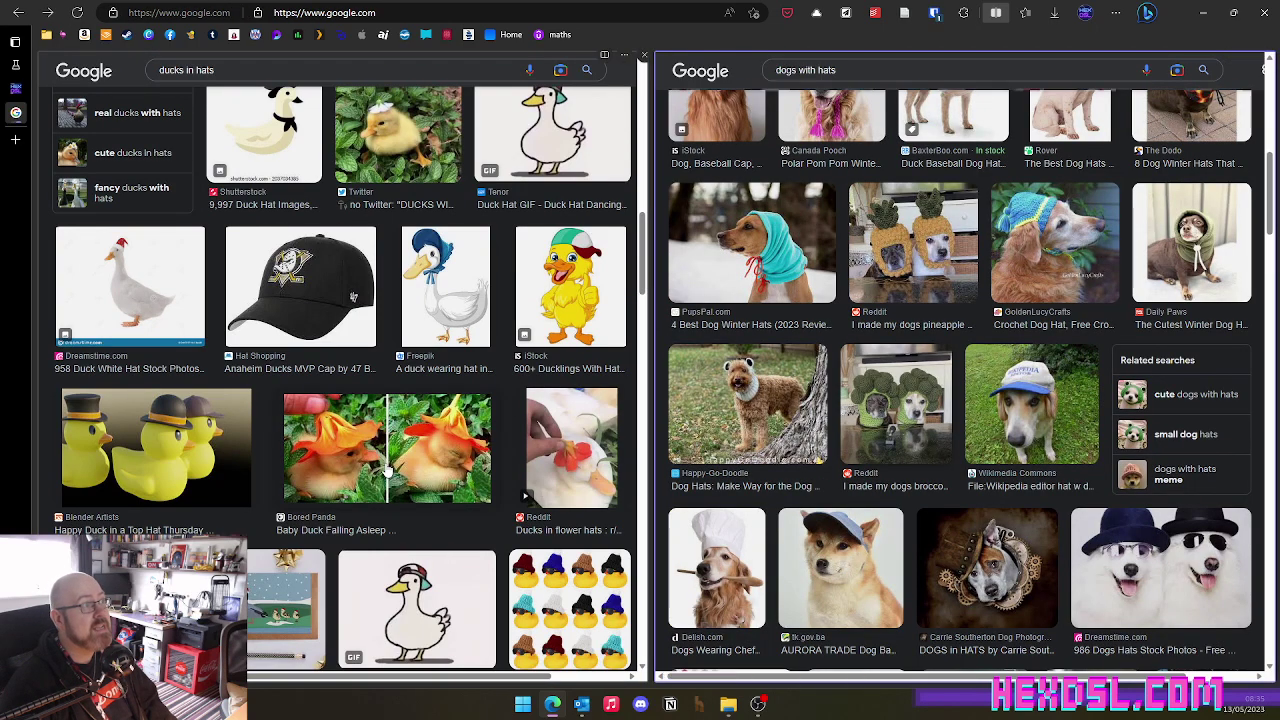
{"action": "scroll", "coordinate": [387, 471], "scroll_direction": "down", "scroll_amount": 3}
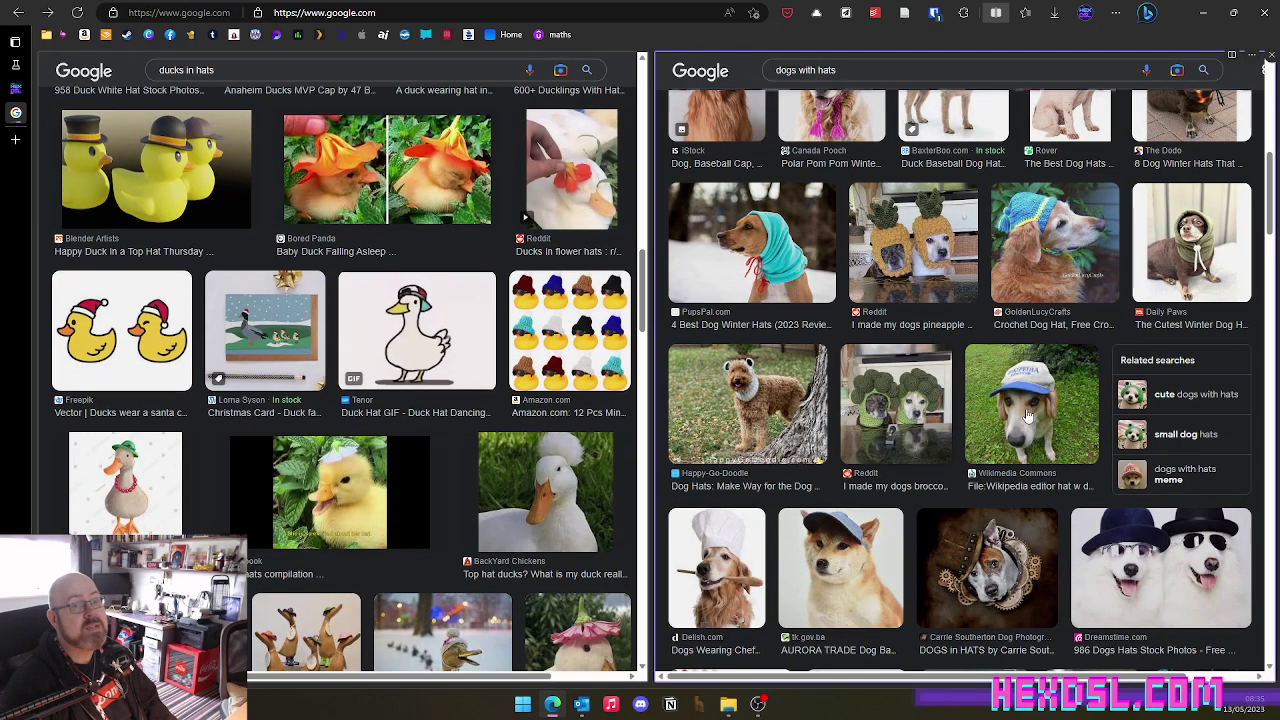
{"action": "scroll", "coordinate": [1027, 417], "scroll_direction": "up", "scroll_amount": 5}
{"action": "scroll", "coordinate": [580, 332], "scroll_direction": "up", "scroll_amount": 1}
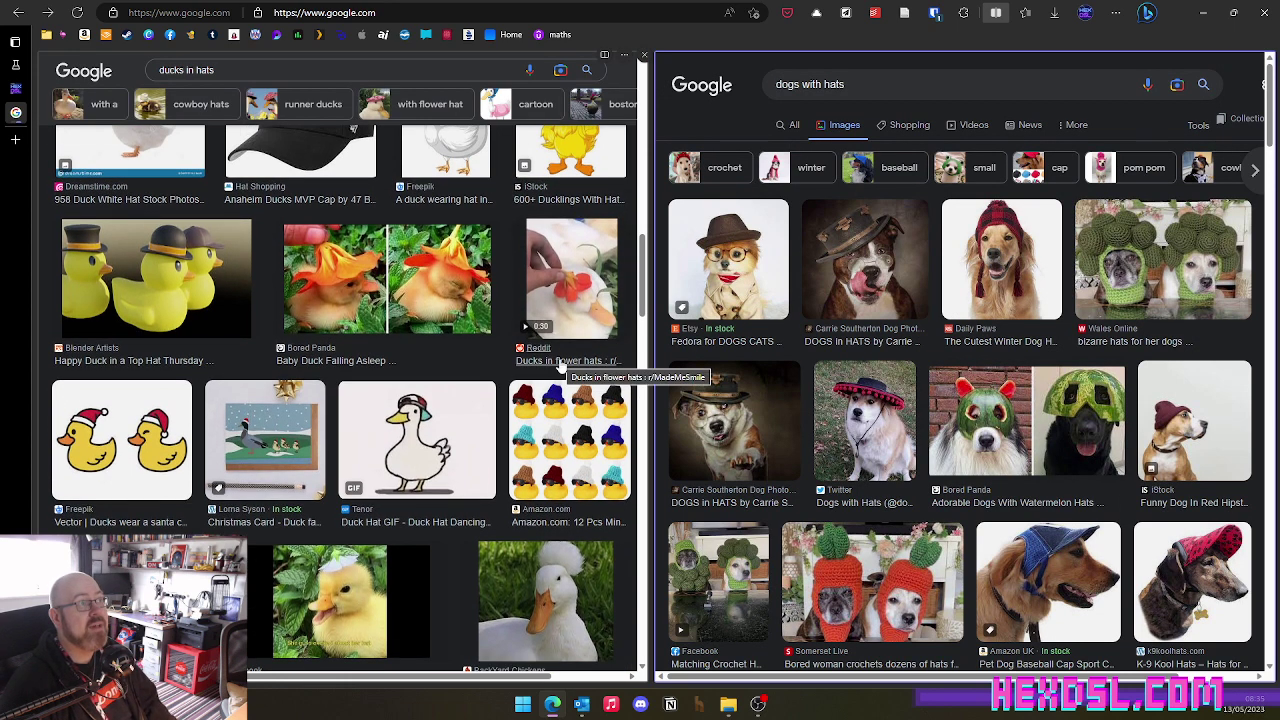
{"action": "left_click", "coordinate": [480, 372]}
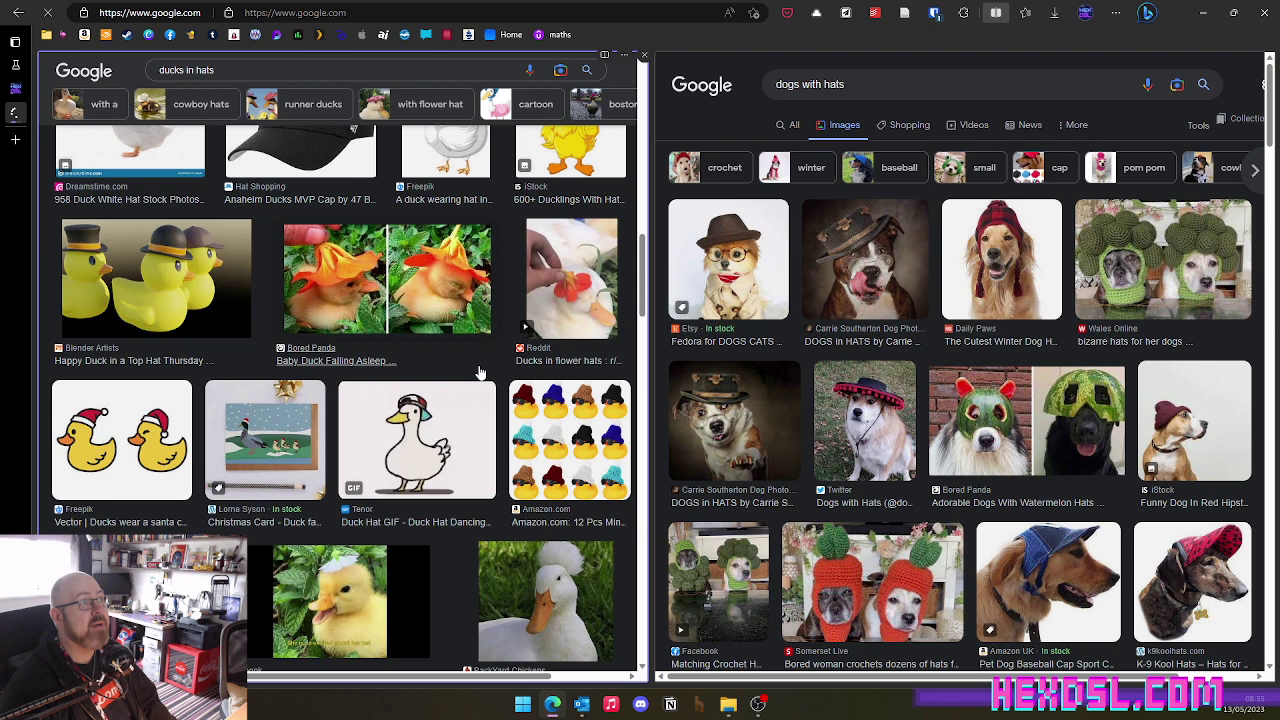
{"action": "left_click", "coordinate": [480, 372]}
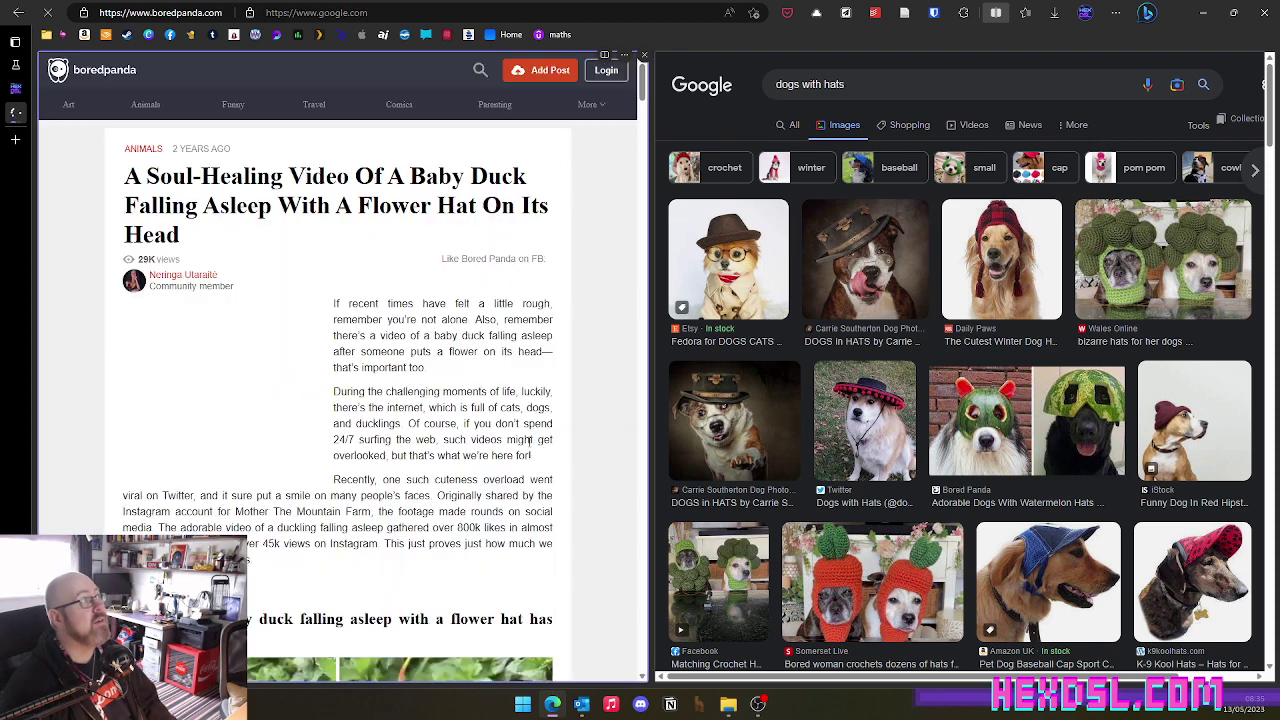
{"action": "key", "text": "alt+Left"}
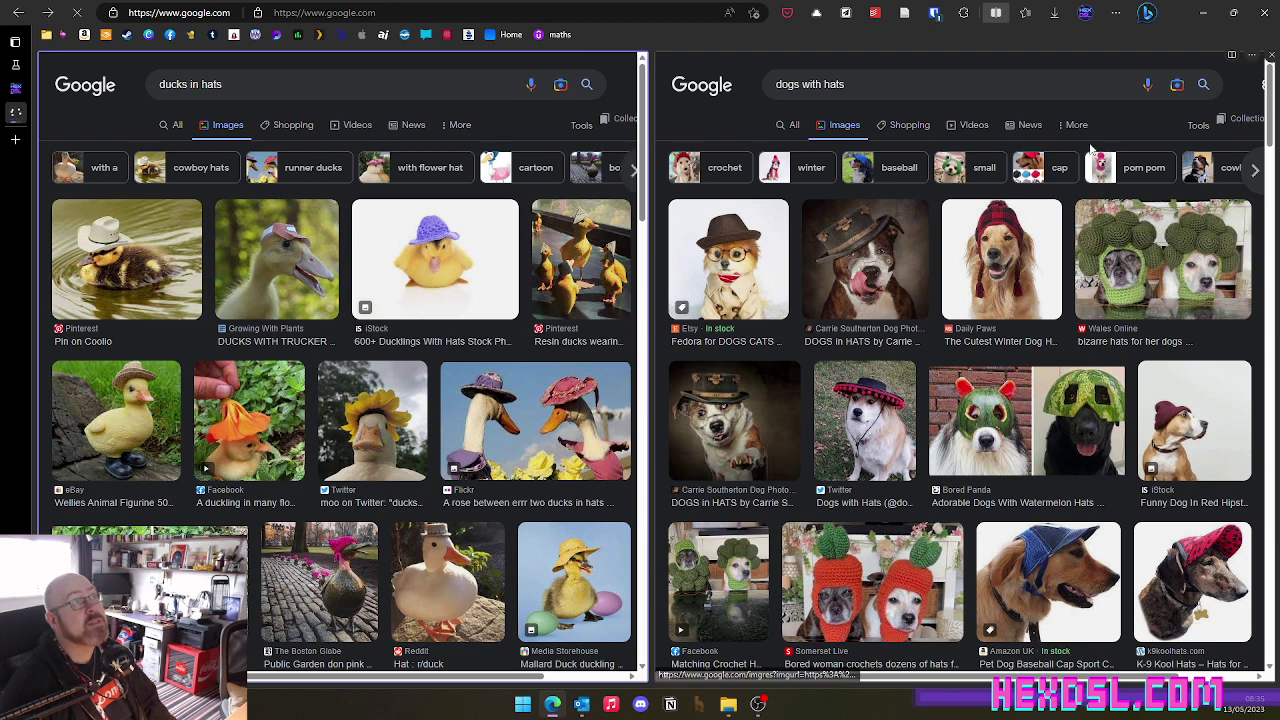
Step: End the dogs-and-ducks split from the dogs pane and switch to the HexDSL.com tab
{"action": "left_click", "coordinate": [988, 56]}
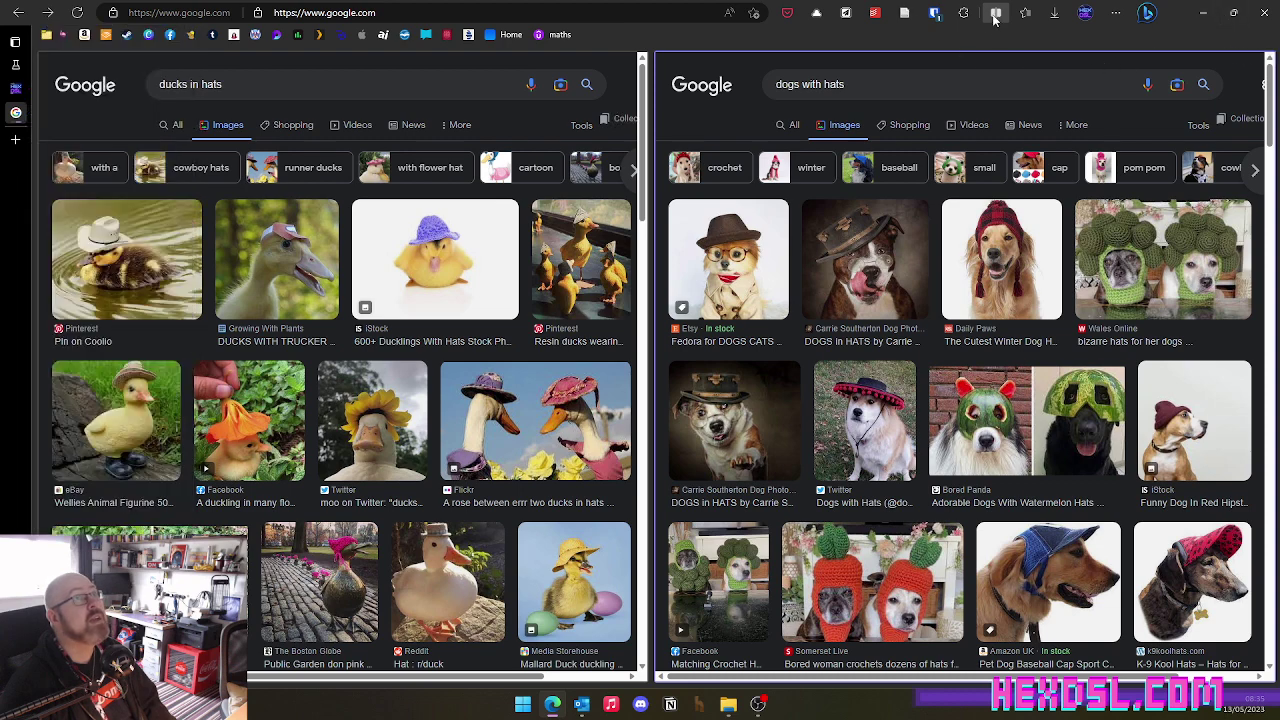
{"action": "left_click", "coordinate": [995, 15]}
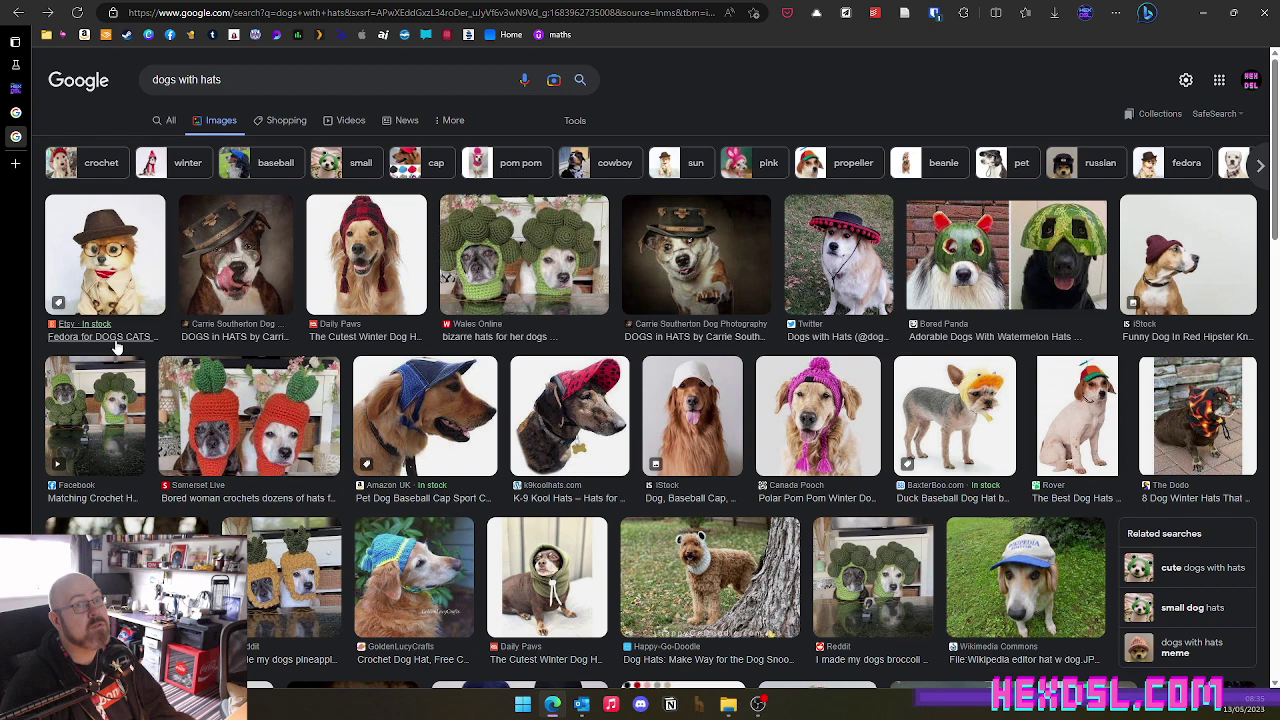
{"action": "left_click", "coordinate": [16, 88]}
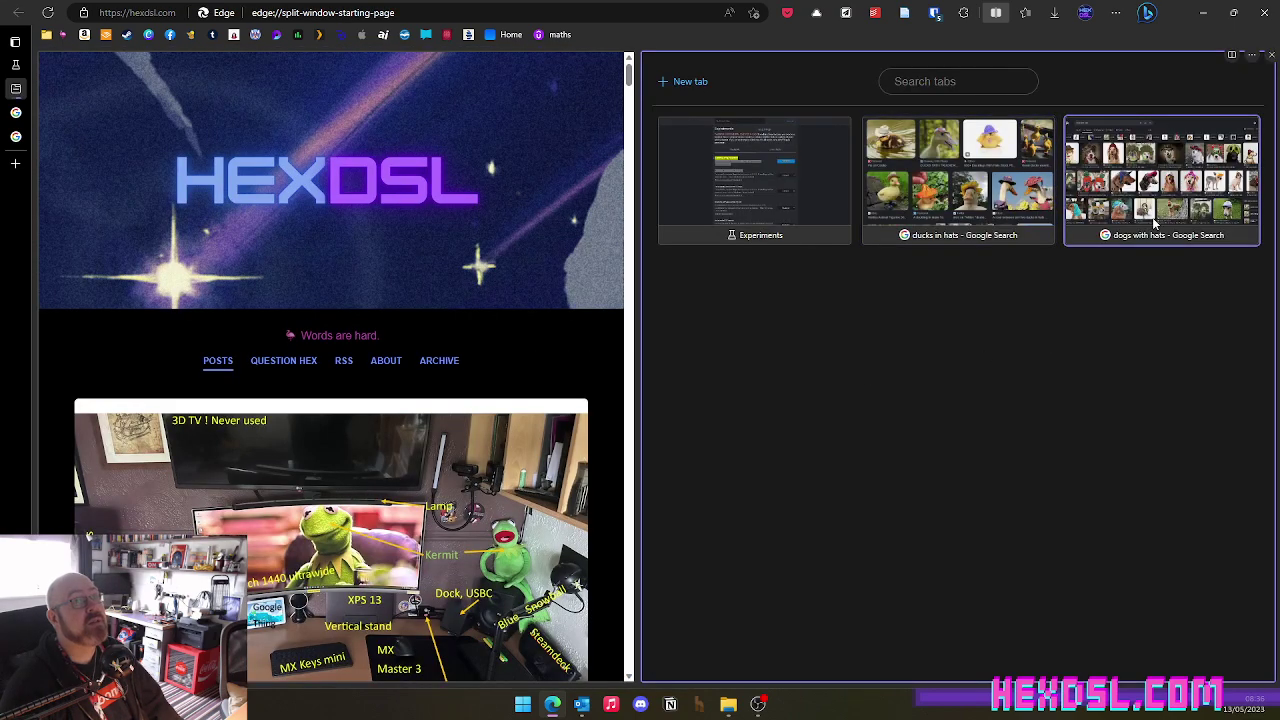
Step: Load 'dogs with hats' beside HexDSL, review link-opening choices, adjust pane widths, and open split options
{"action": "left_click", "coordinate": [1155, 222]}
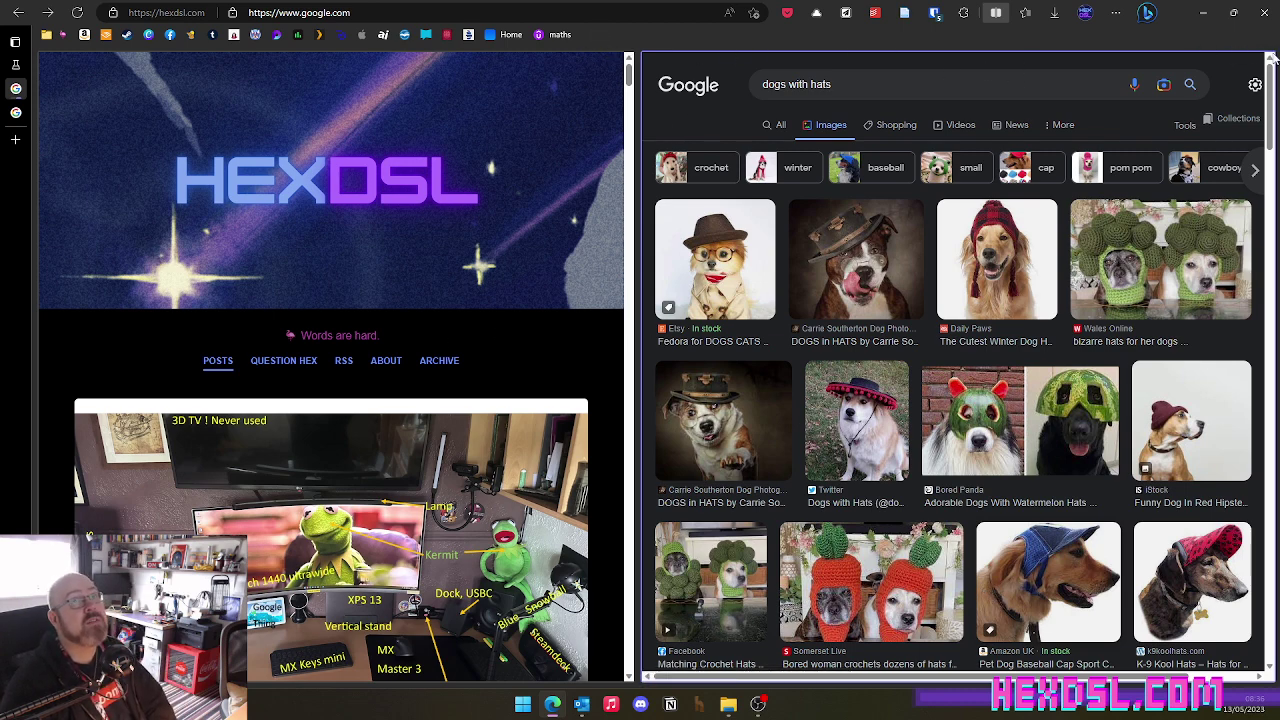
{"action": "mouse_move", "coordinate": [1246, 60]}
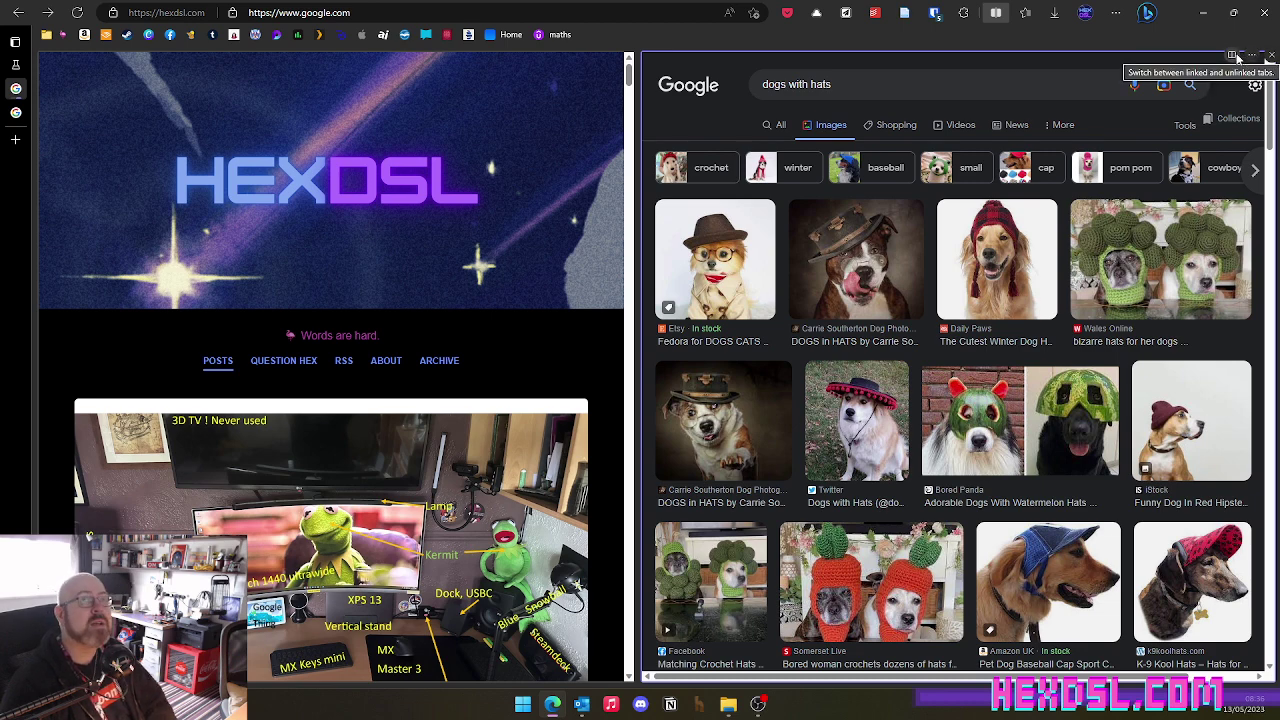
{"action": "left_click", "coordinate": [1234, 56]}
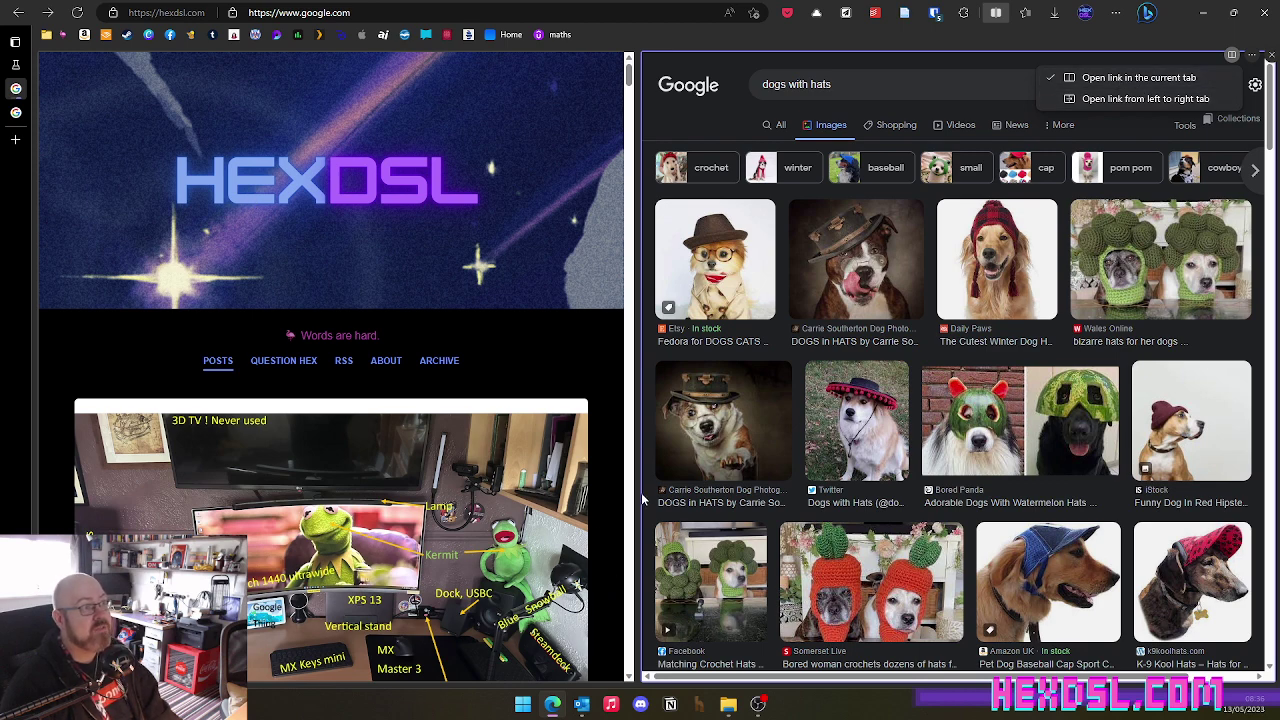
{"action": "mouse_move", "coordinate": [643, 497]}
{"action": "left_mouse_down"}
{"action": "mouse_move", "coordinate": [486, 502]}
{"action": "mouse_move", "coordinate": [658, 508]}
{"action": "left_mouse_up"}
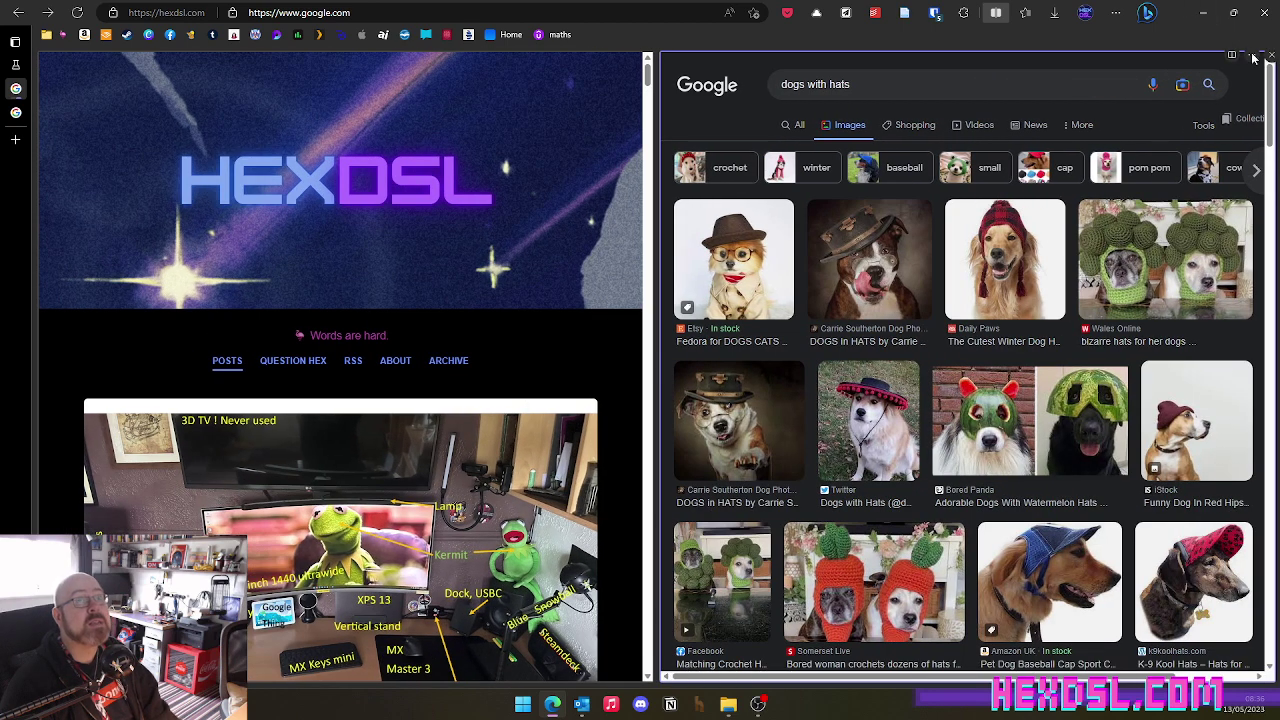
{"action": "left_click", "coordinate": [1251, 56]}
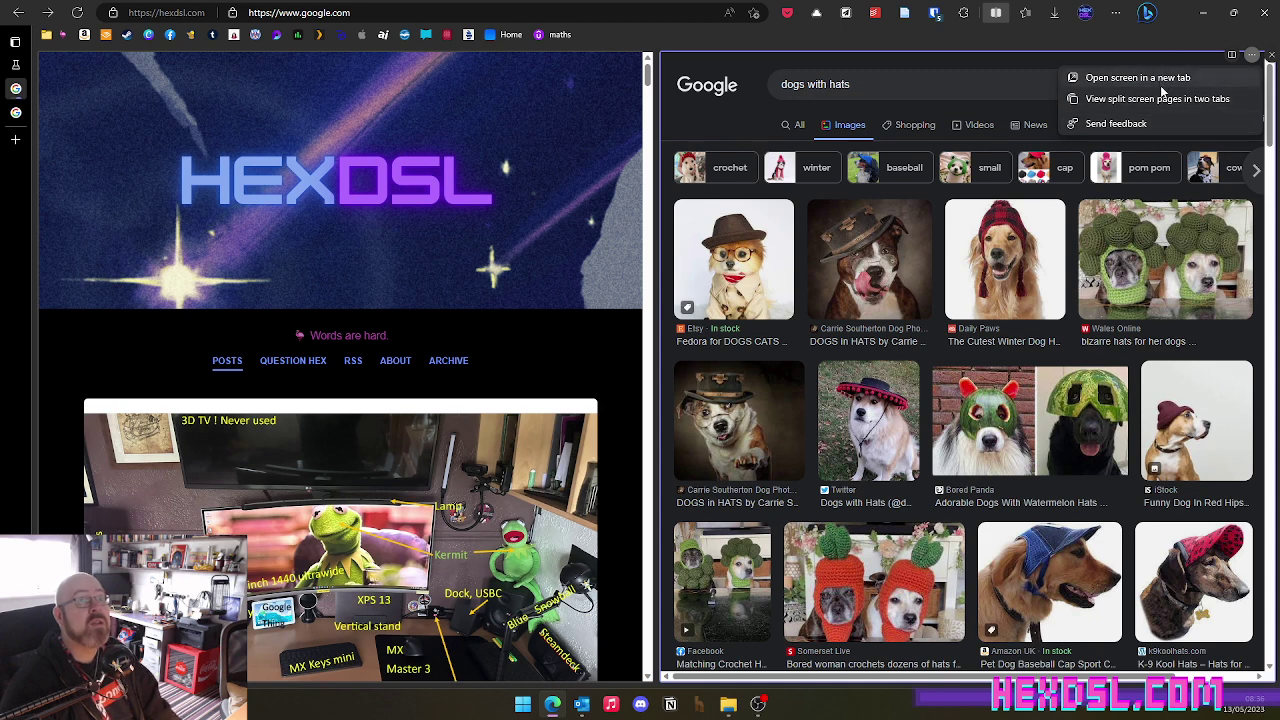
Step: Close the dogs pane so HexDSL fills the window, then switch to the 'ducks in hats' tab
{"action": "left_click", "coordinate": [1272, 55]}
{"action": "left_click", "coordinate": [1272, 55]}
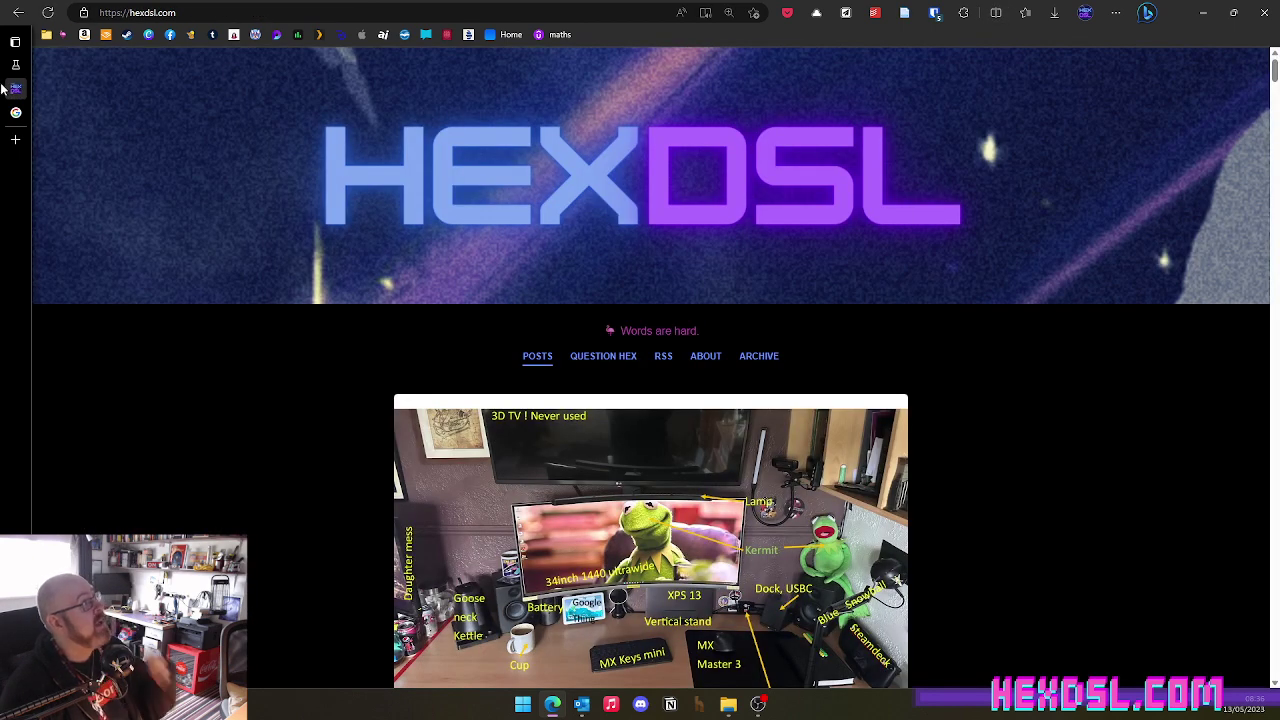
{"action": "left_click", "coordinate": [16, 112]}
Step: Switch to the Experiments (edge://flags) tab and check the Split Screen flag is Enabled
{"action": "mouse_move", "coordinate": [16, 106]}
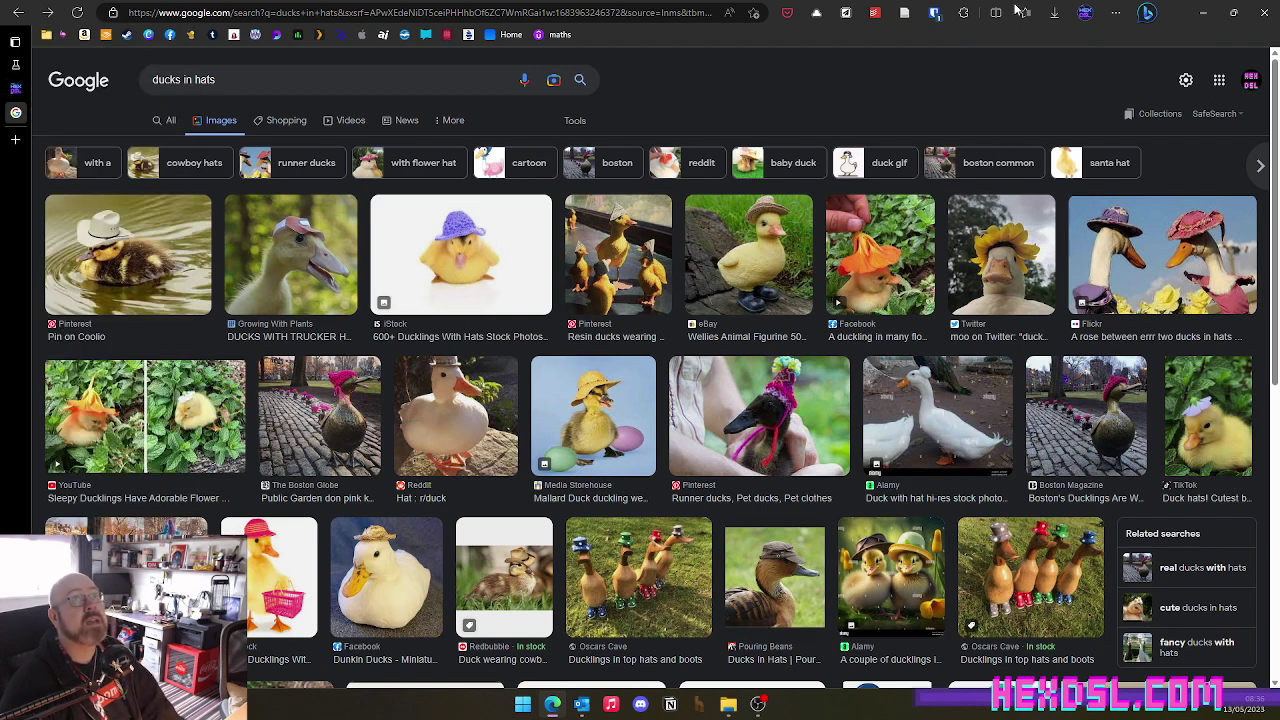
{"action": "left_click", "coordinate": [14, 66]}
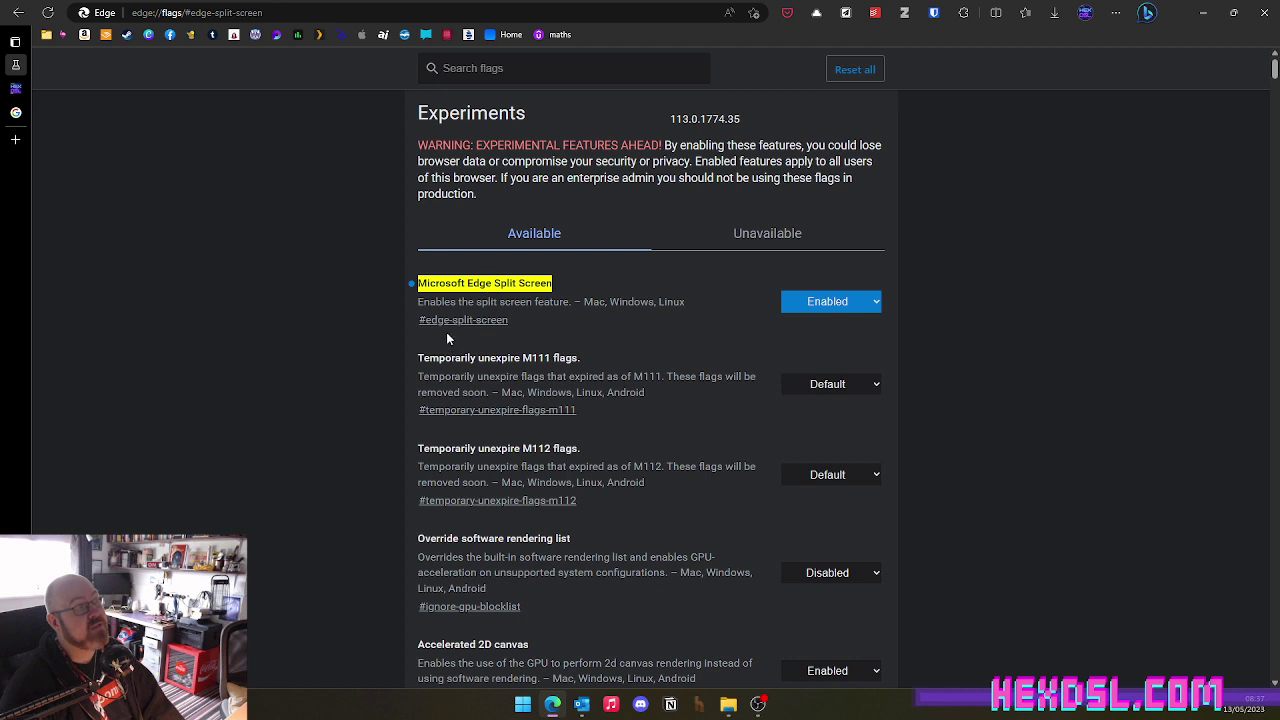
{"action": "mouse_move", "coordinate": [3, 297]}
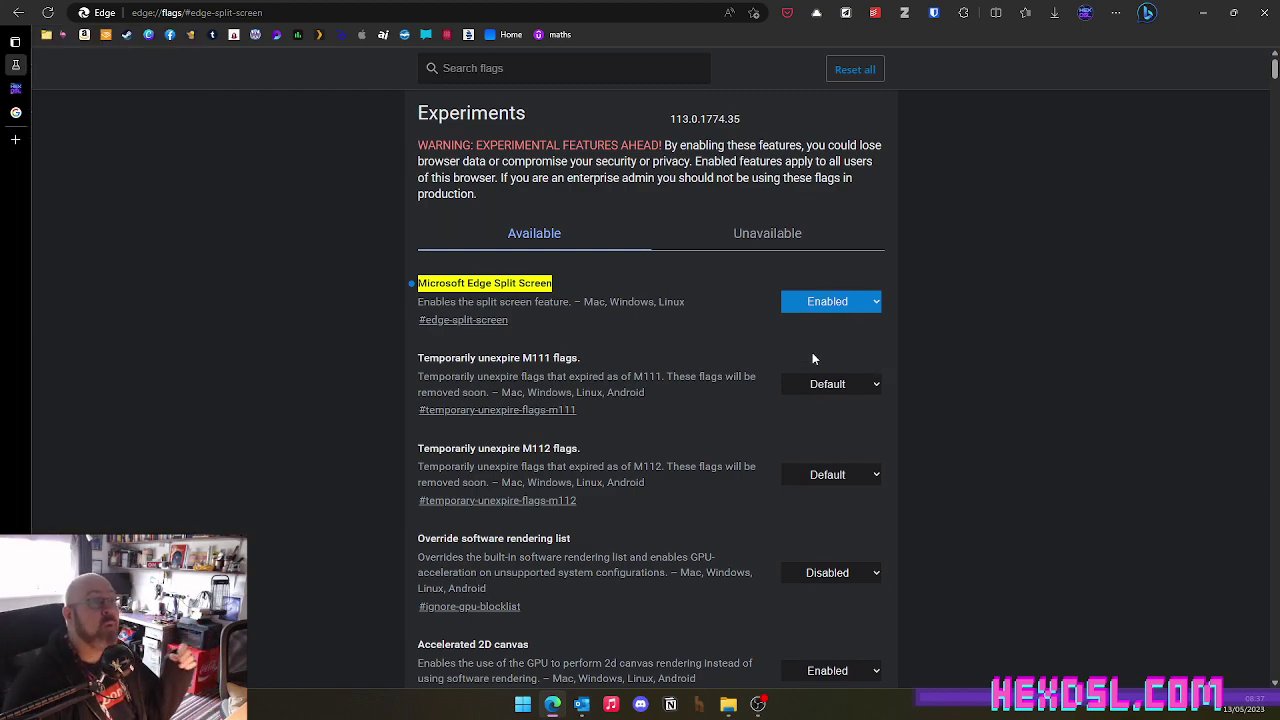
{"action": "scroll", "coordinate": [1105, 372], "scroll_direction": "down", "scroll_amount": 8}
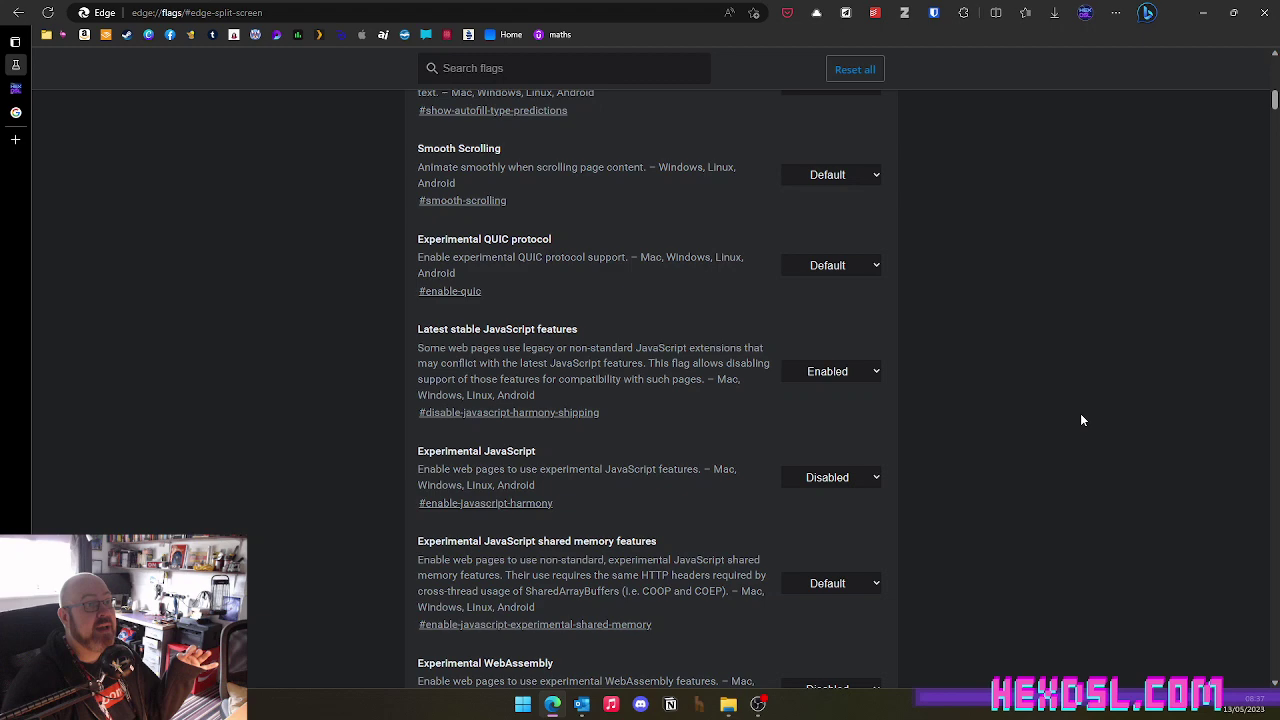
{"action": "scroll", "coordinate": [1080, 413], "scroll_direction": "up", "scroll_amount": 10}
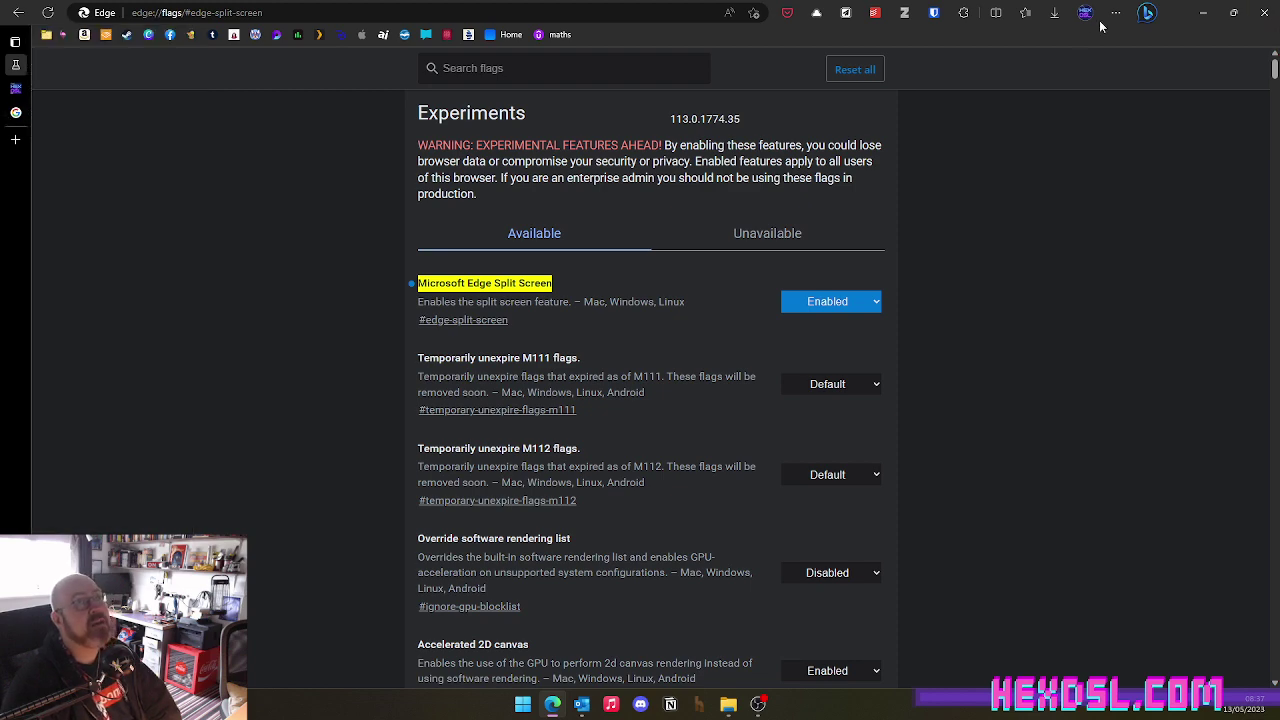
{"action": "left_click", "coordinate": [15, 113]}
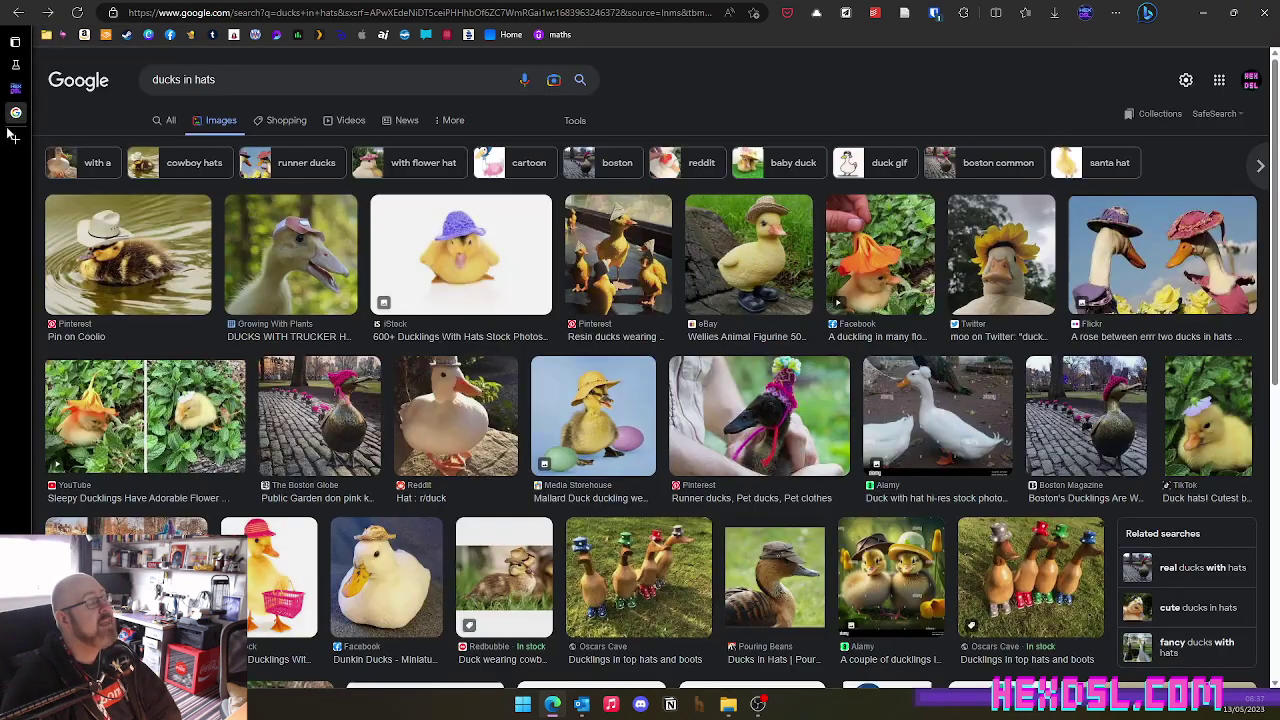
{"action": "left_click", "coordinate": [996, 12]}
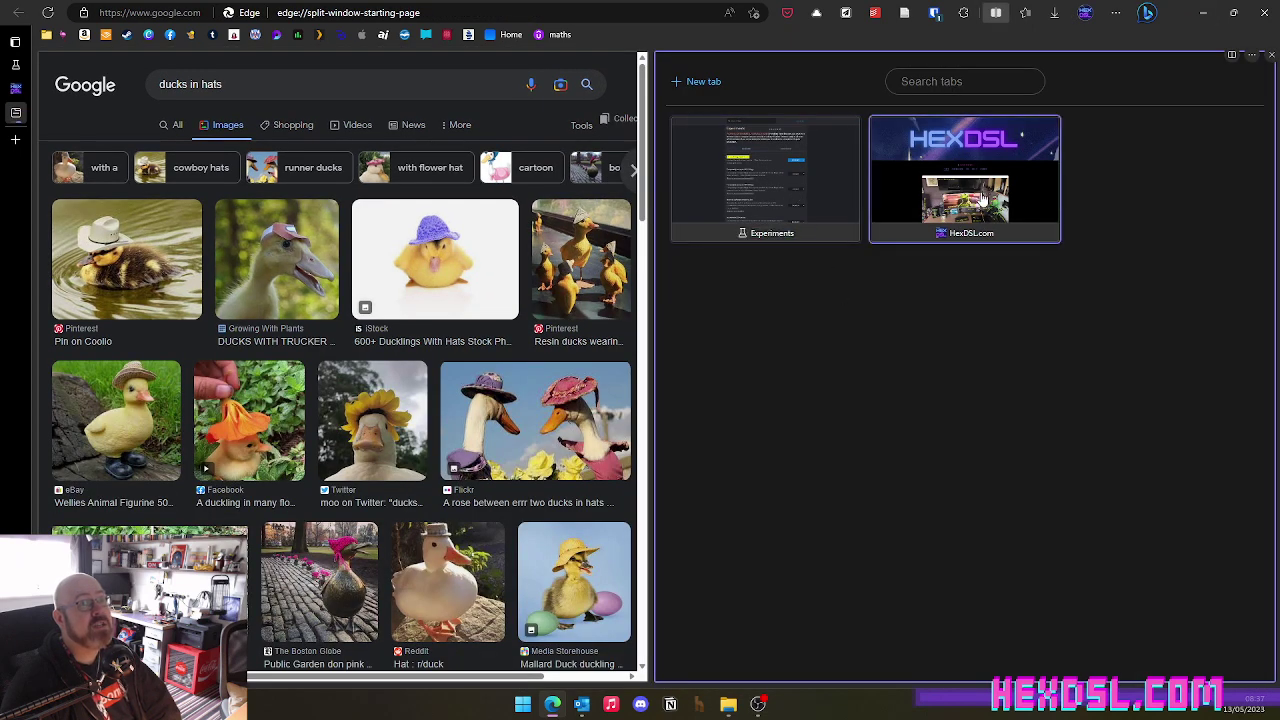
{"action": "left_click", "coordinate": [983, 200]}
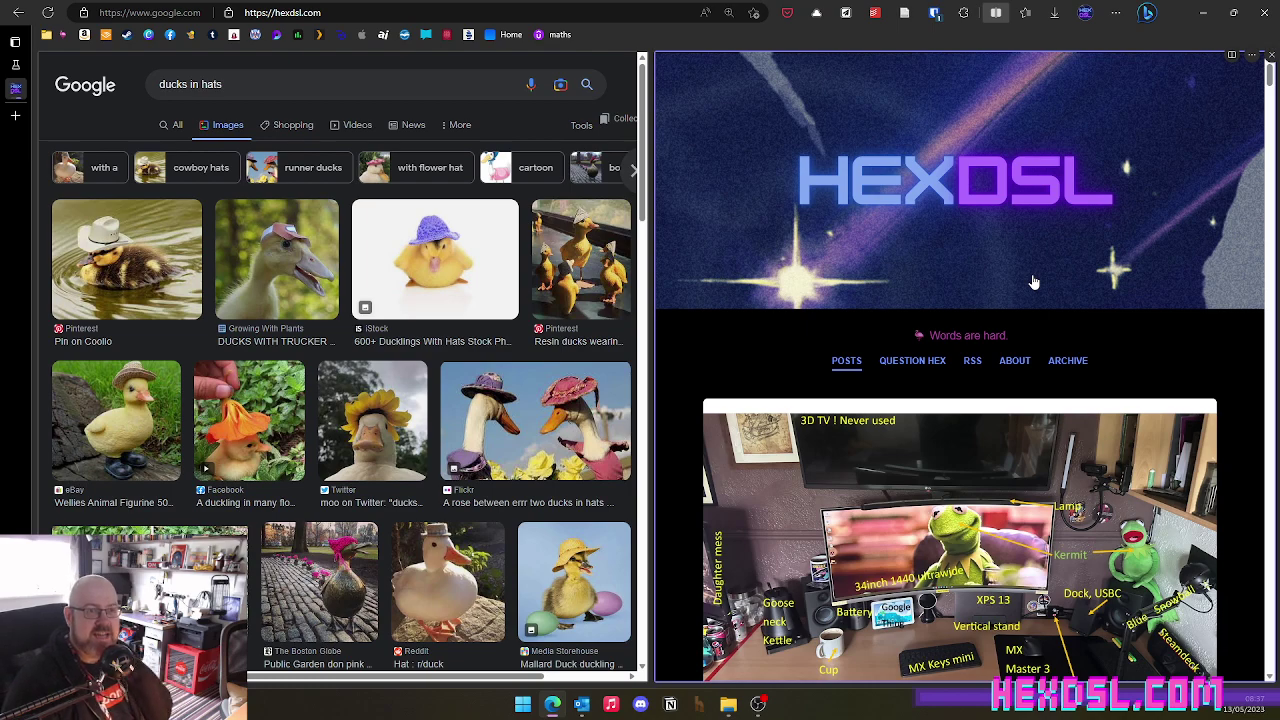
{"action": "scroll", "coordinate": [1034, 283], "scroll_direction": "down", "scroll_amount": 5}
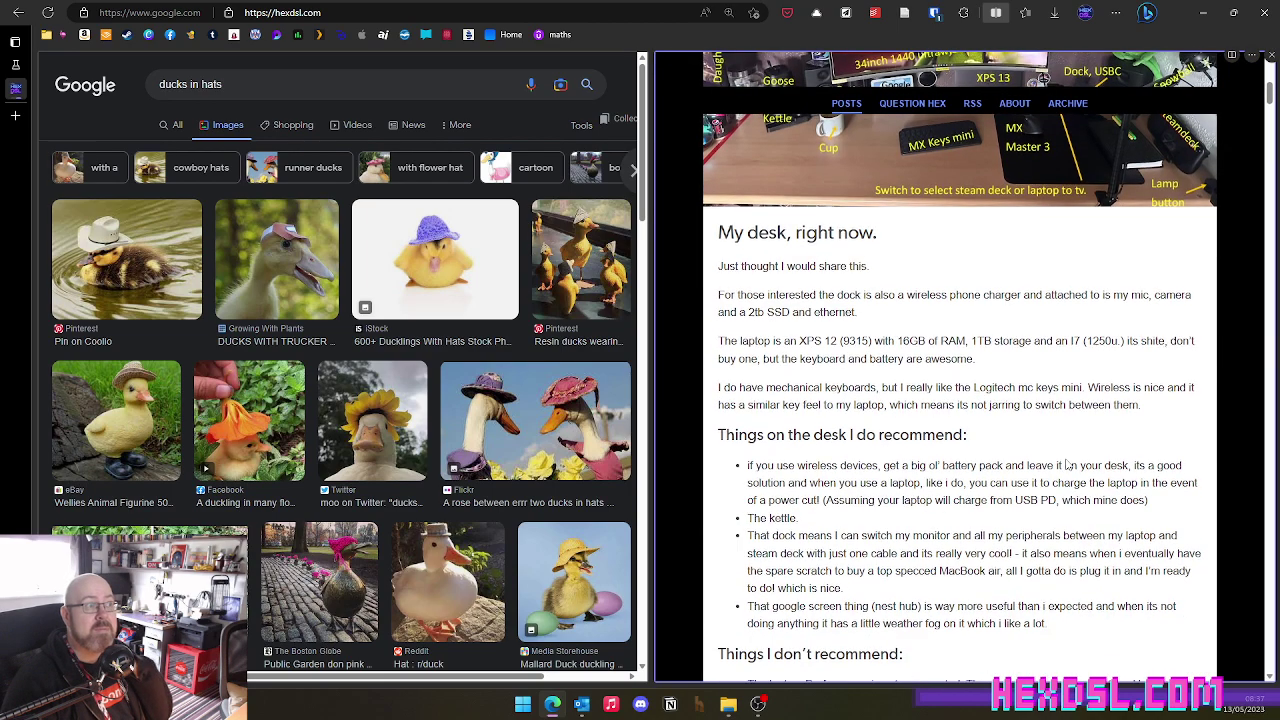
{"action": "scroll", "coordinate": [1066, 465], "scroll_direction": "down", "scroll_amount": 2}
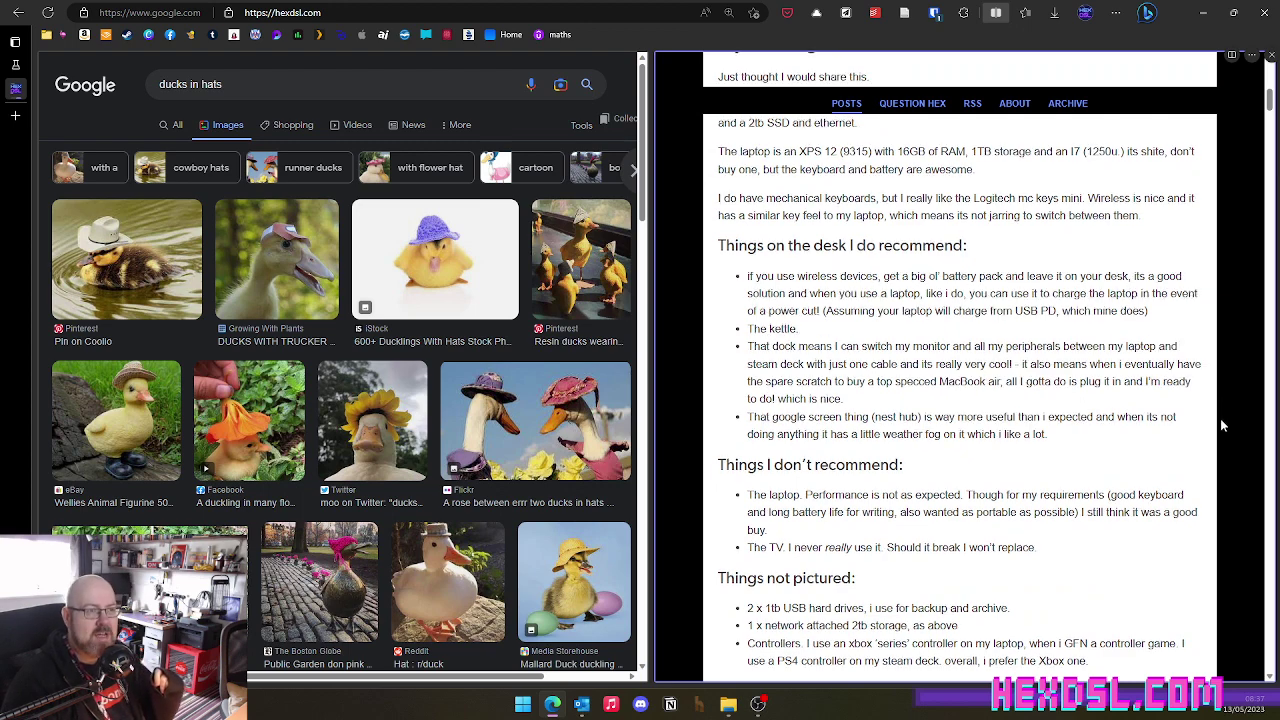
{"action": "scroll", "coordinate": [1067, 465], "scroll_direction": "up", "scroll_amount": 7}
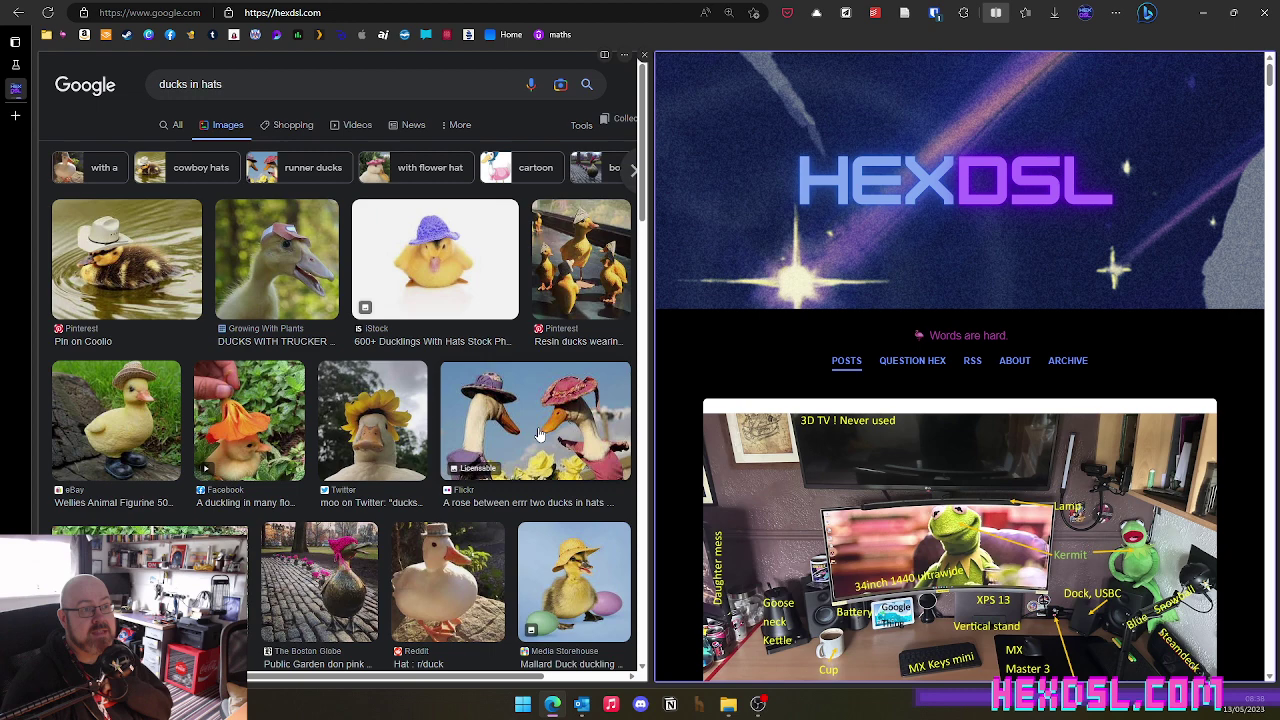
{"action": "scroll", "coordinate": [1104, 563], "scroll_direction": "down", "scroll_amount": 2}
{"action": "scroll", "coordinate": [1104, 563], "scroll_direction": "up", "scroll_amount": 2}
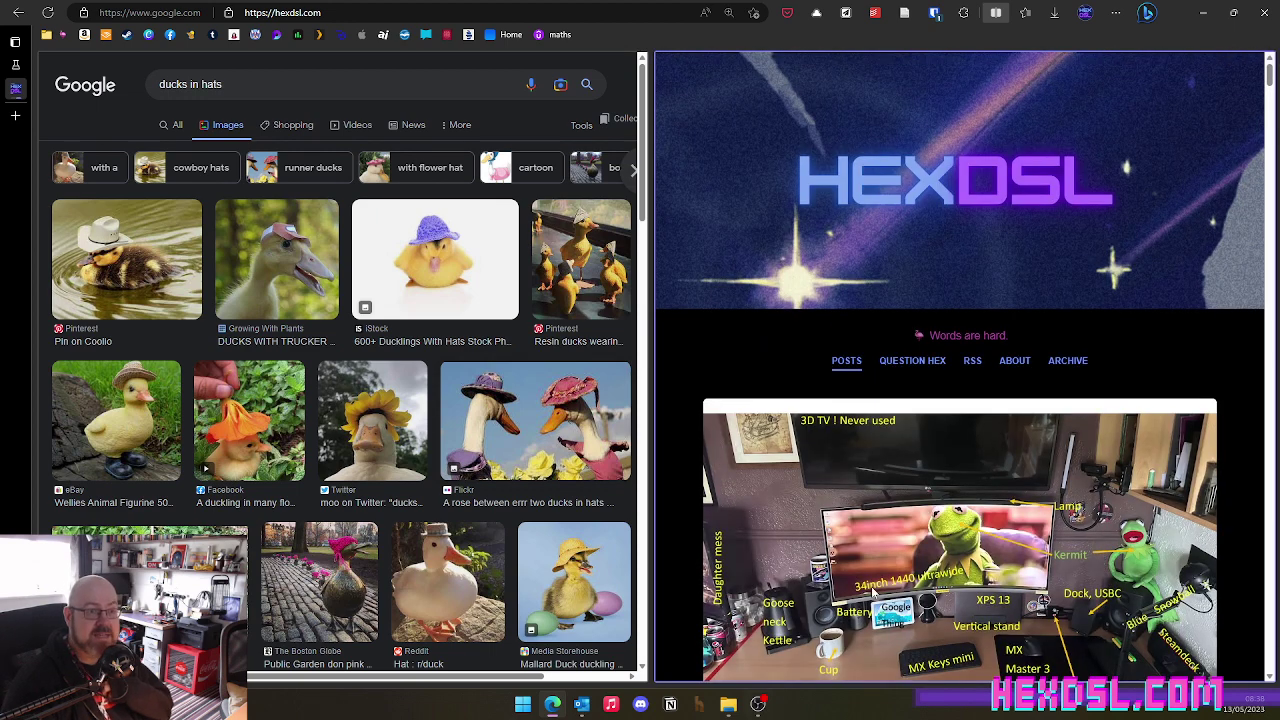
{"action": "left_click", "coordinate": [1201, 14]}
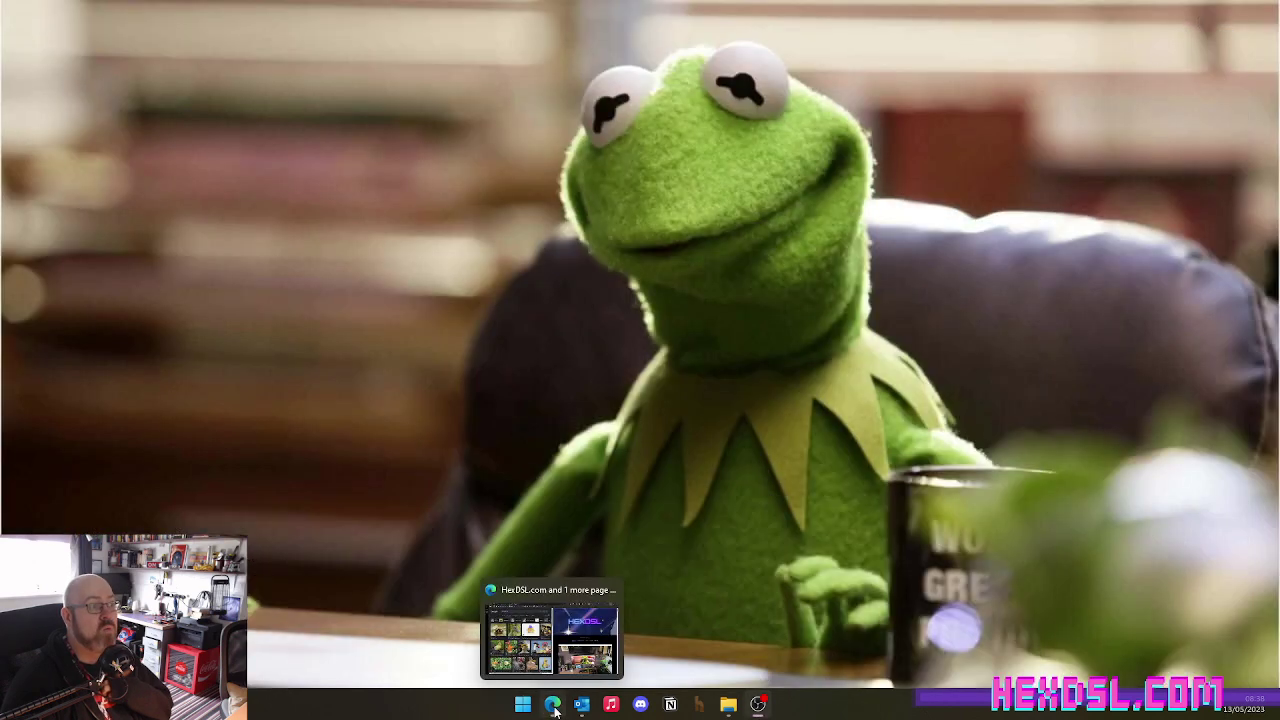
{"action": "mouse_move", "coordinate": [552, 704]}
{"action": "left_click", "coordinate": [560, 645]}
{"action": "left_click", "coordinate": [562, 710]}
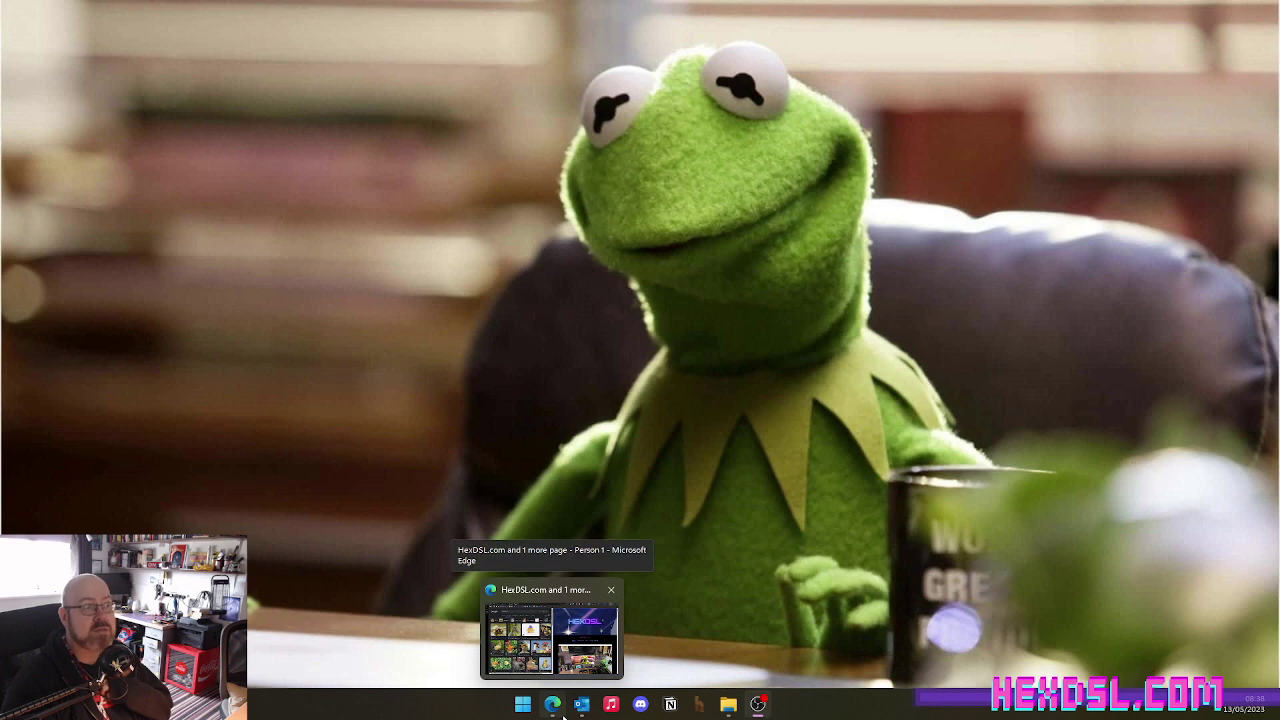
{"action": "left_click", "coordinate": [562, 712]}
{"action": "mouse_move", "coordinate": [30, 82]}
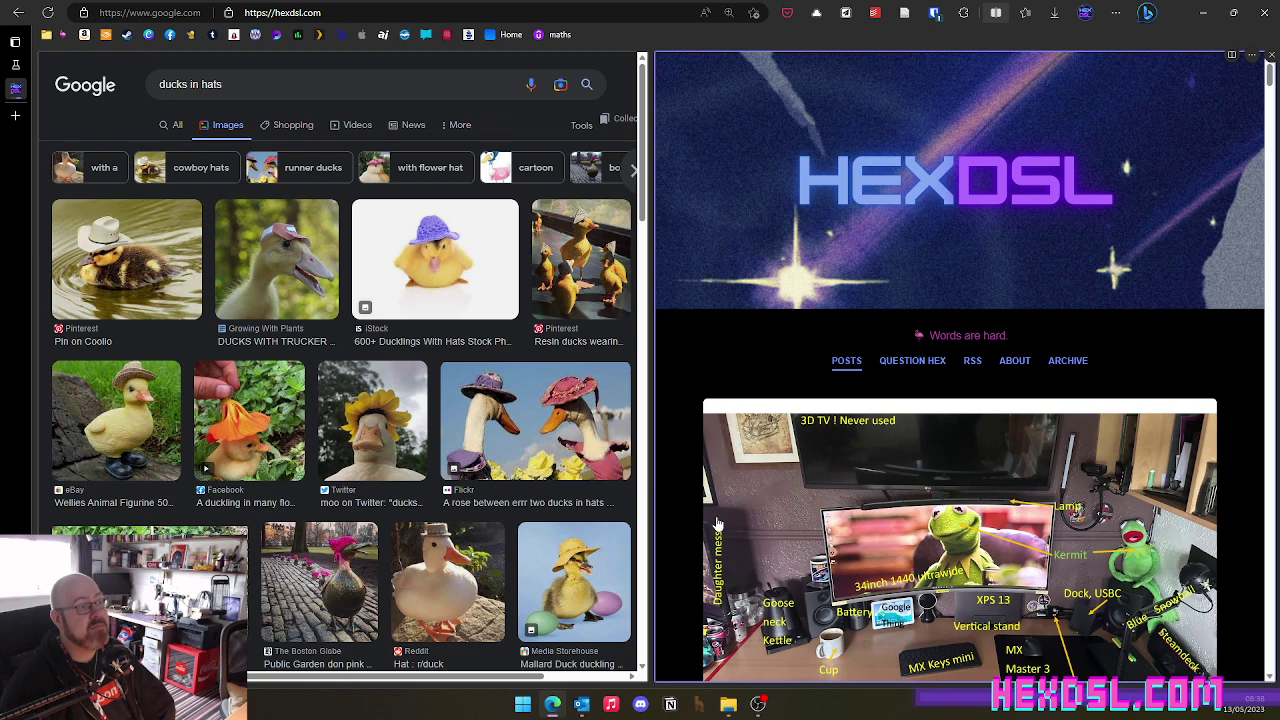
{"action": "scroll", "coordinate": [340, 420], "scroll_direction": "down", "scroll_amount": 3}
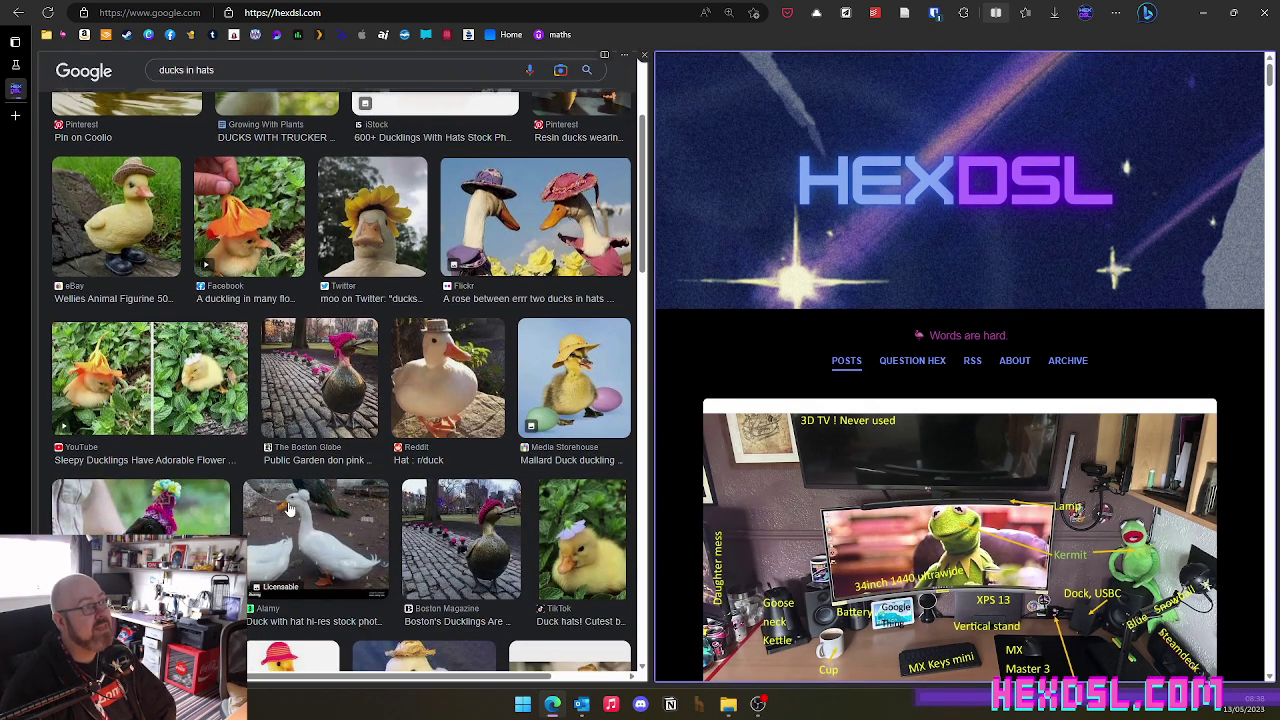
{"action": "scroll", "coordinate": [345, 507], "scroll_direction": "up", "scroll_amount": 3}
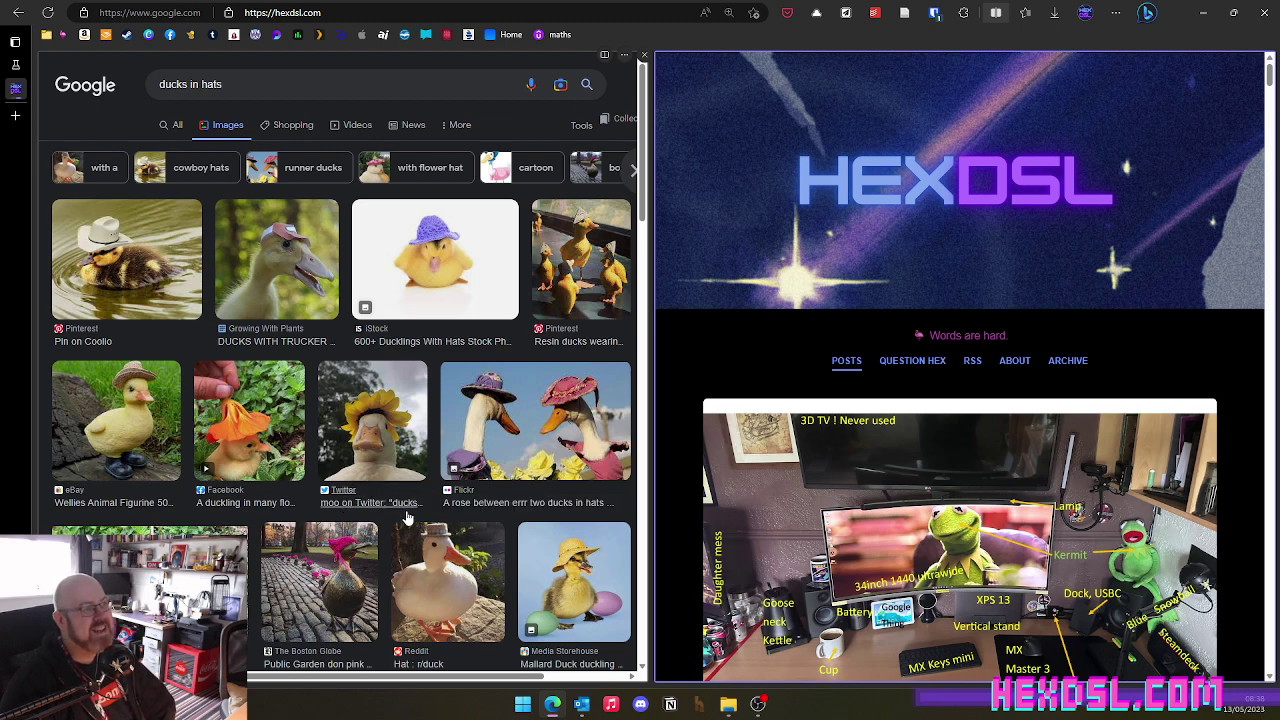
{"action": "scroll", "coordinate": [790, 580], "scroll_direction": "down", "scroll_amount": 3}
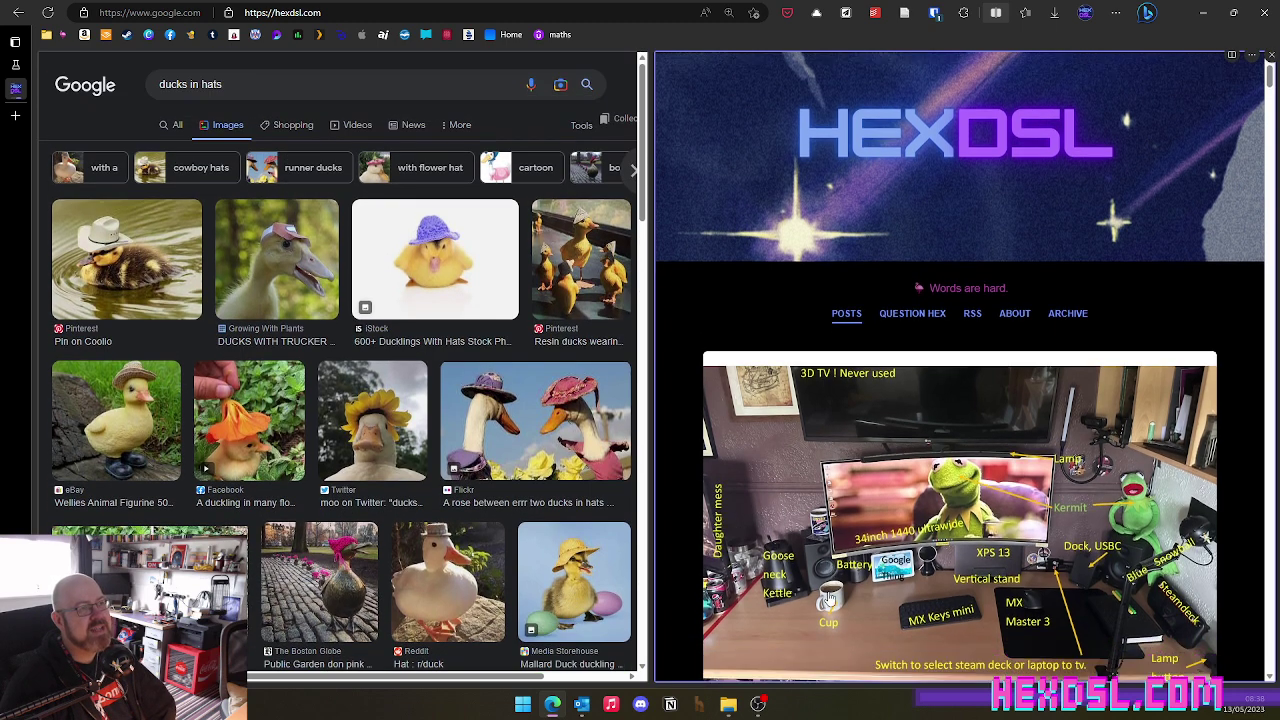
{"action": "scroll", "coordinate": [809, 587], "scroll_direction": "up", "scroll_amount": 3}
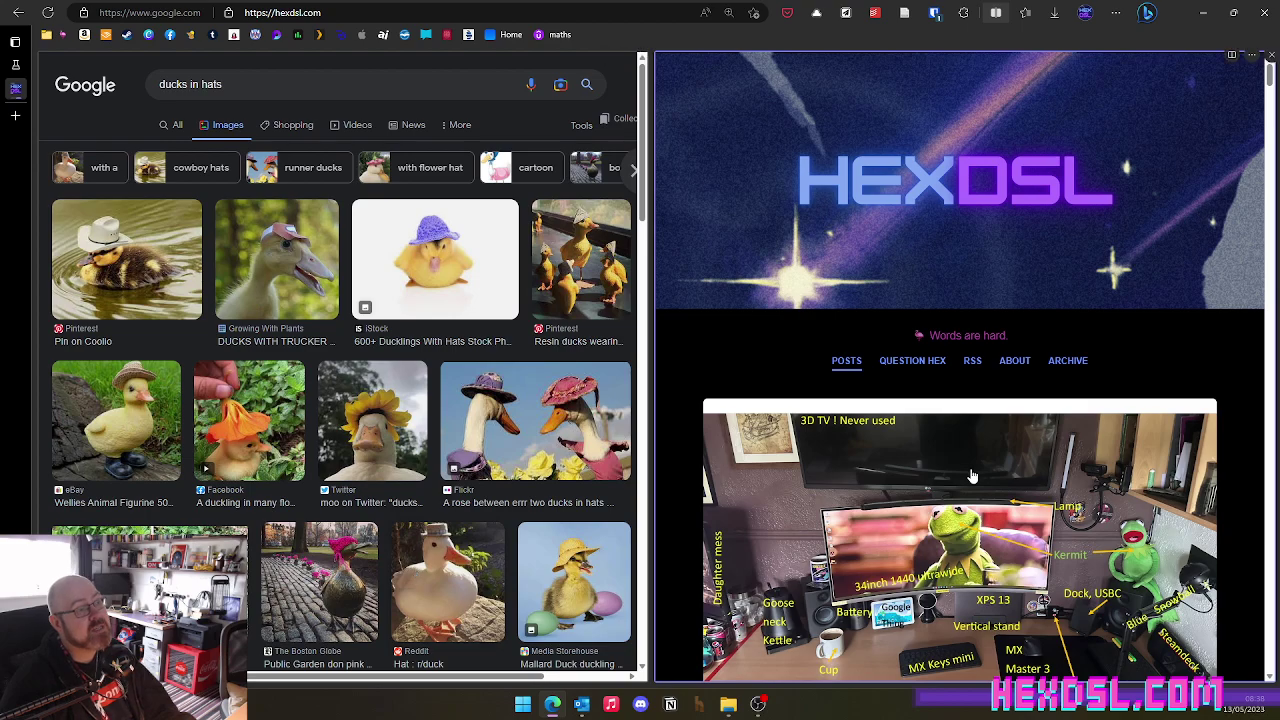
{"action": "key", "text": "Page_Down"}
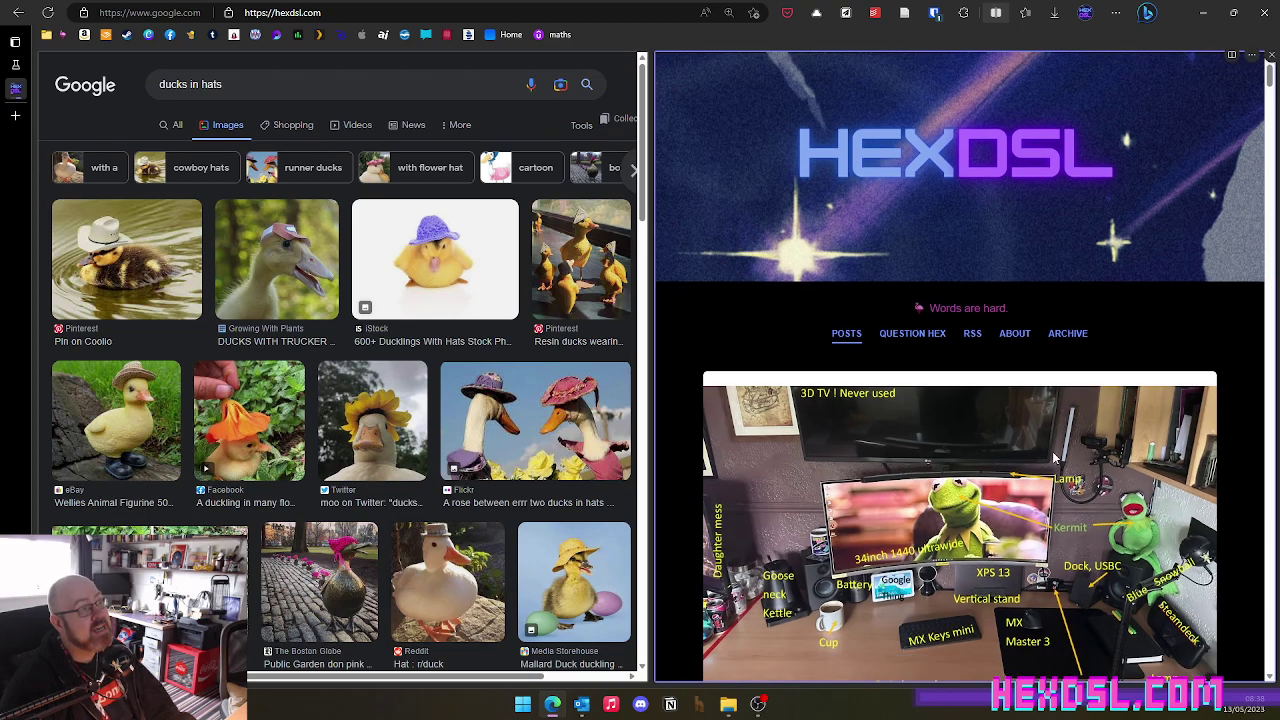
{"action": "scroll", "coordinate": [521, 545], "scroll_direction": "down", "scroll_amount": 2}
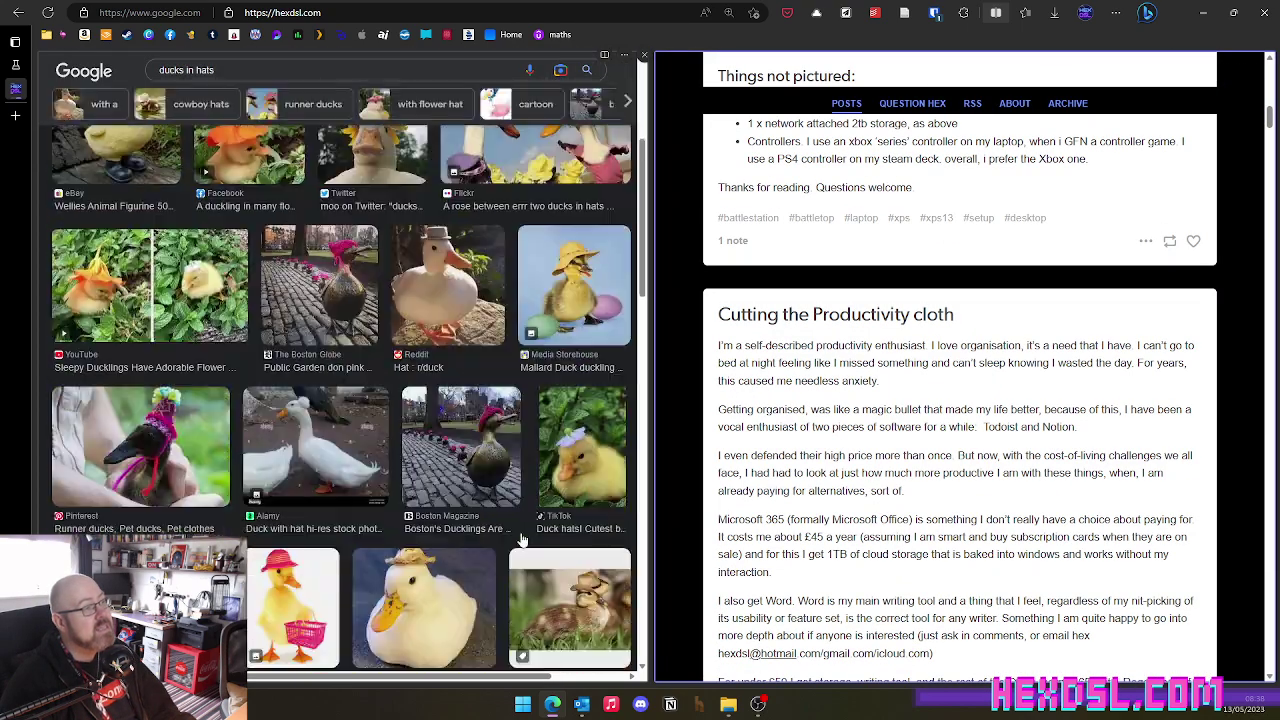
{"action": "scroll", "coordinate": [1088, 349], "scroll_direction": "down", "scroll_amount": 5}
{"action": "scroll", "coordinate": [1088, 349], "scroll_direction": "up", "scroll_amount": 15}
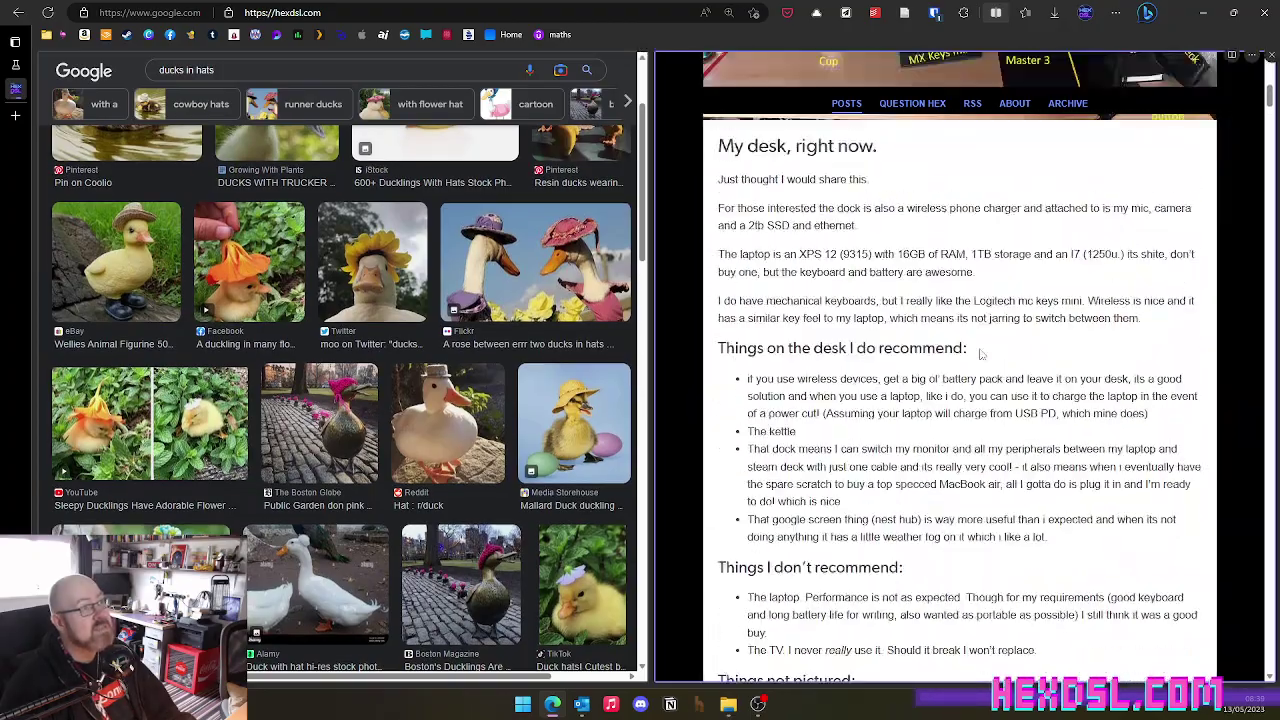
{"action": "scroll", "coordinate": [942, 348], "scroll_direction": "up", "scroll_amount": 3}
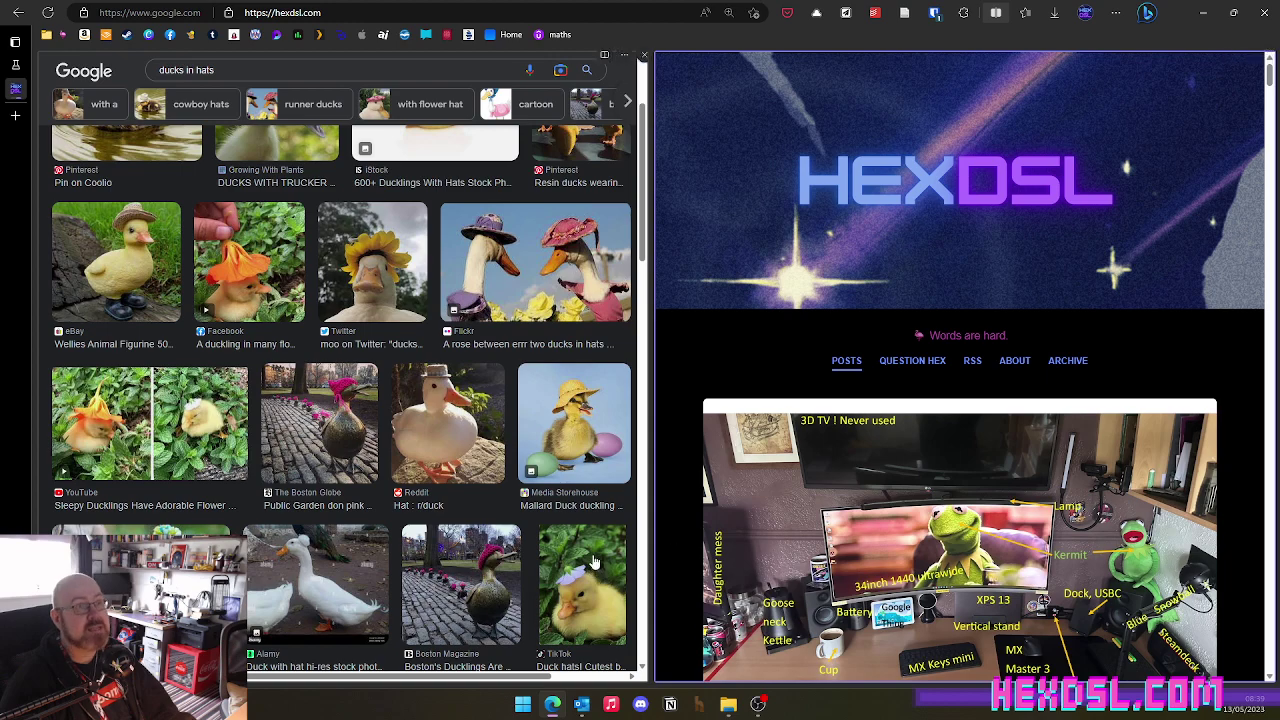
{"action": "scroll", "coordinate": [900, 479], "scroll_direction": "down", "scroll_amount": 6}
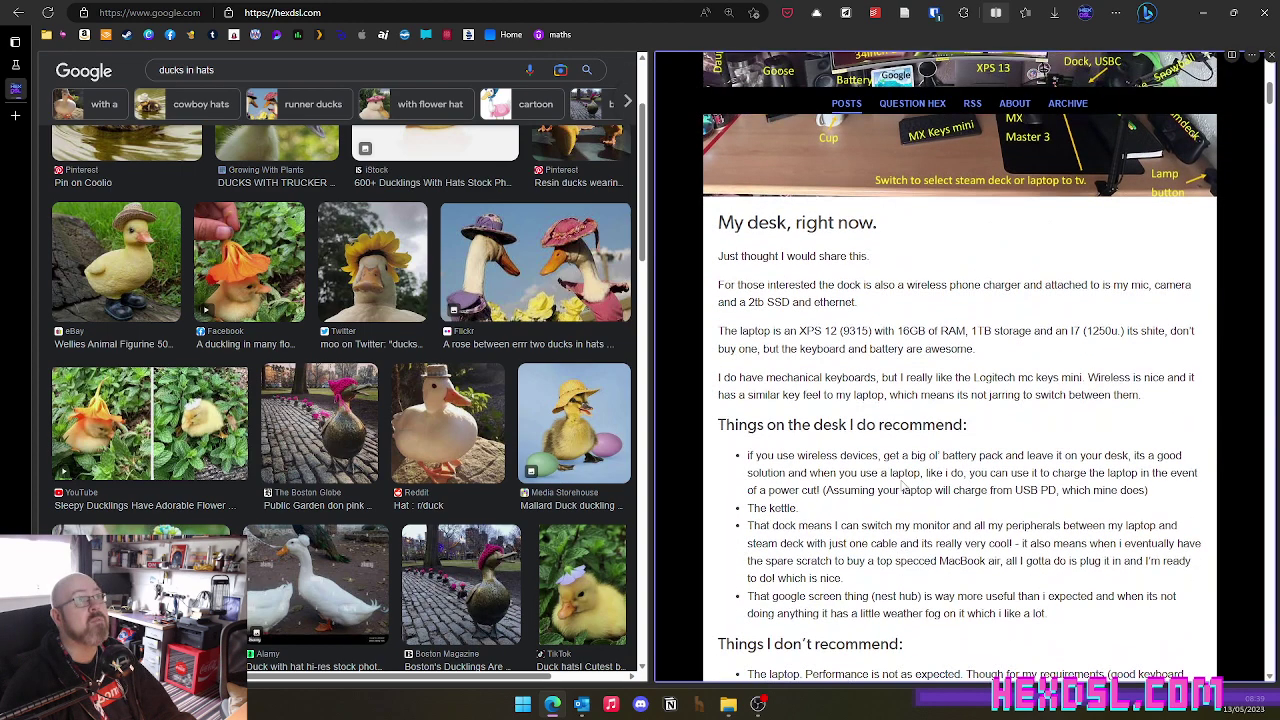
{"action": "scroll", "coordinate": [900, 482], "scroll_direction": "up", "scroll_amount": 6}
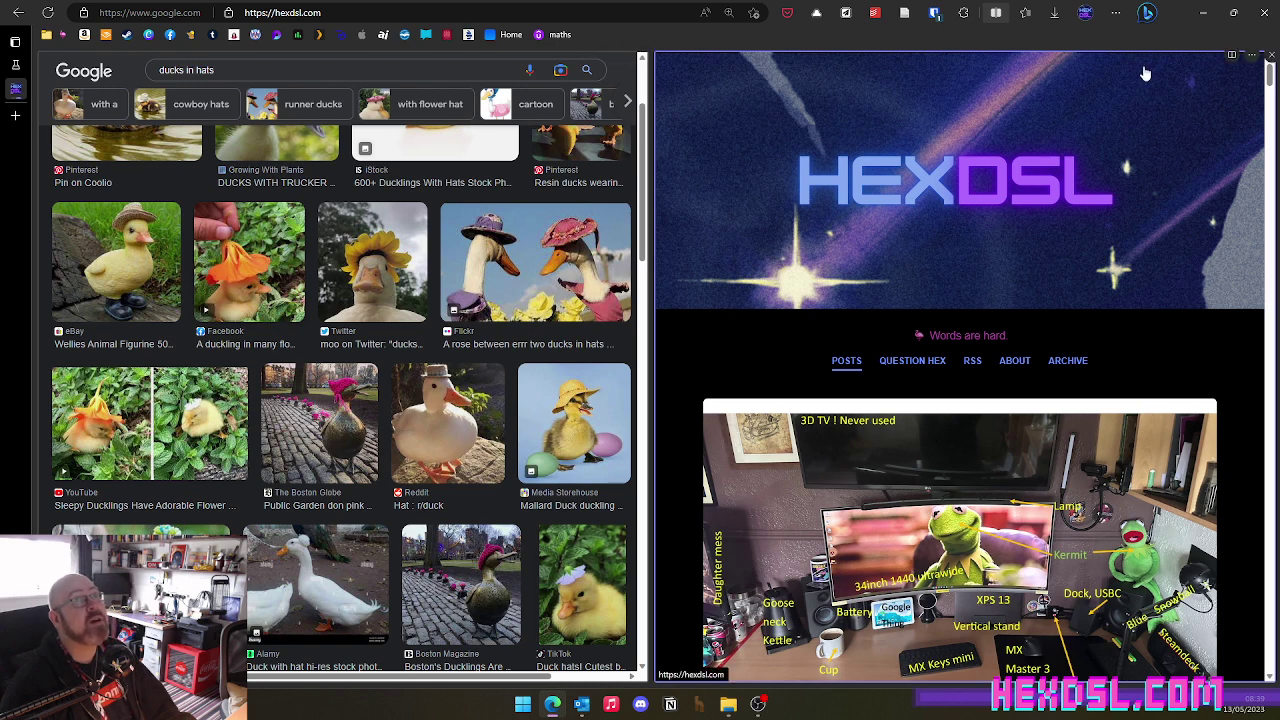
Step: Close the split so the HexDSL blog is full width, scroll through it, and minimize Edge
{"action": "left_click", "coordinate": [996, 12]}
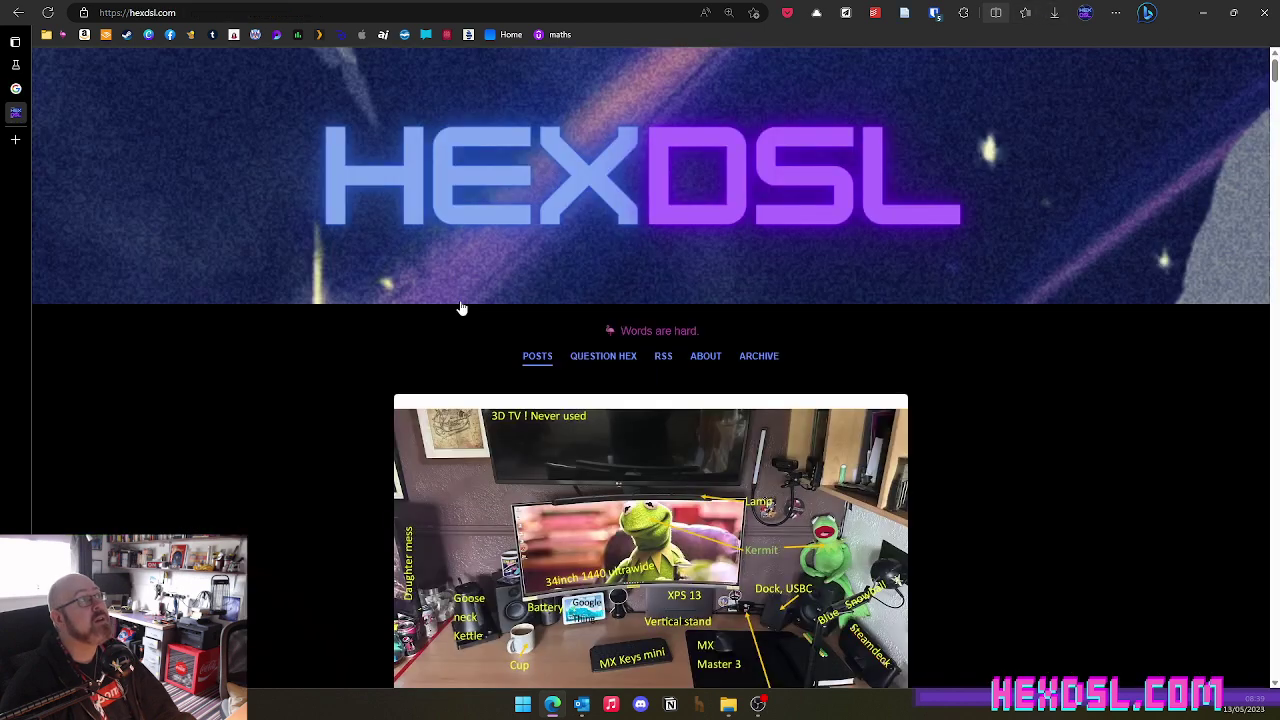
{"action": "scroll", "coordinate": [482, 371], "scroll_direction": "down", "scroll_amount": 3}
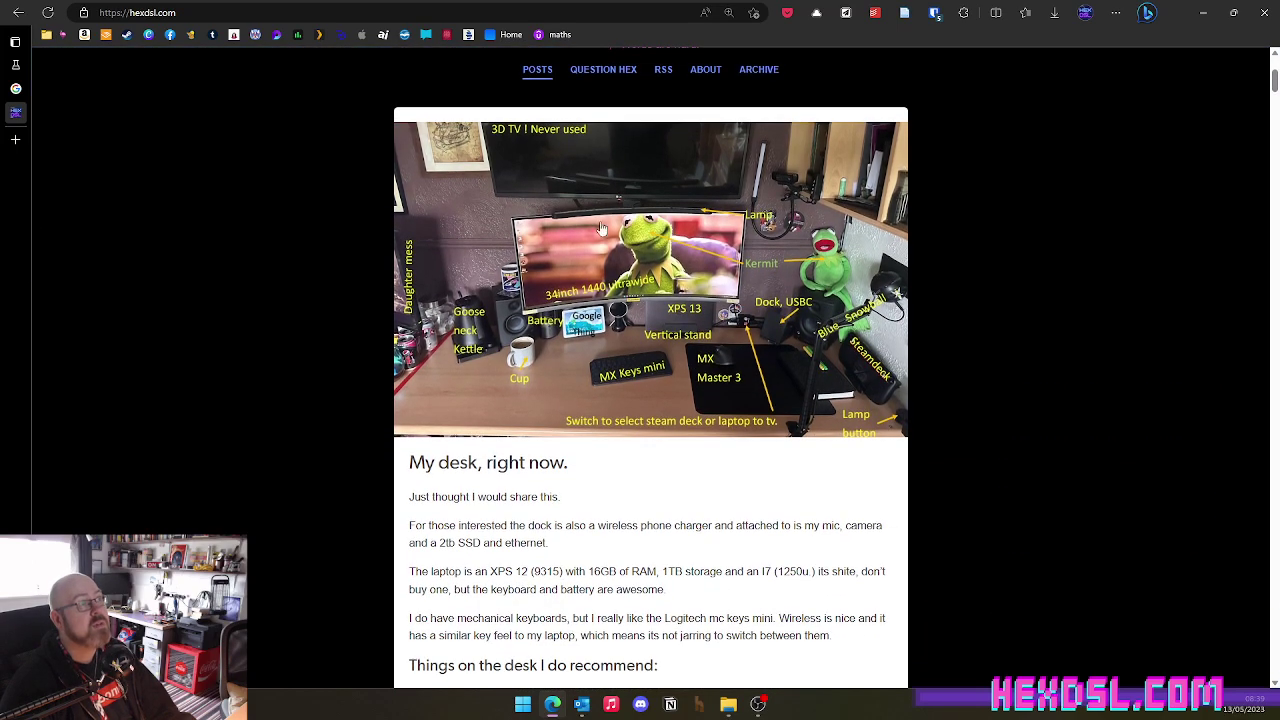
{"action": "scroll", "coordinate": [886, 454], "scroll_direction": "down", "scroll_amount": 2}
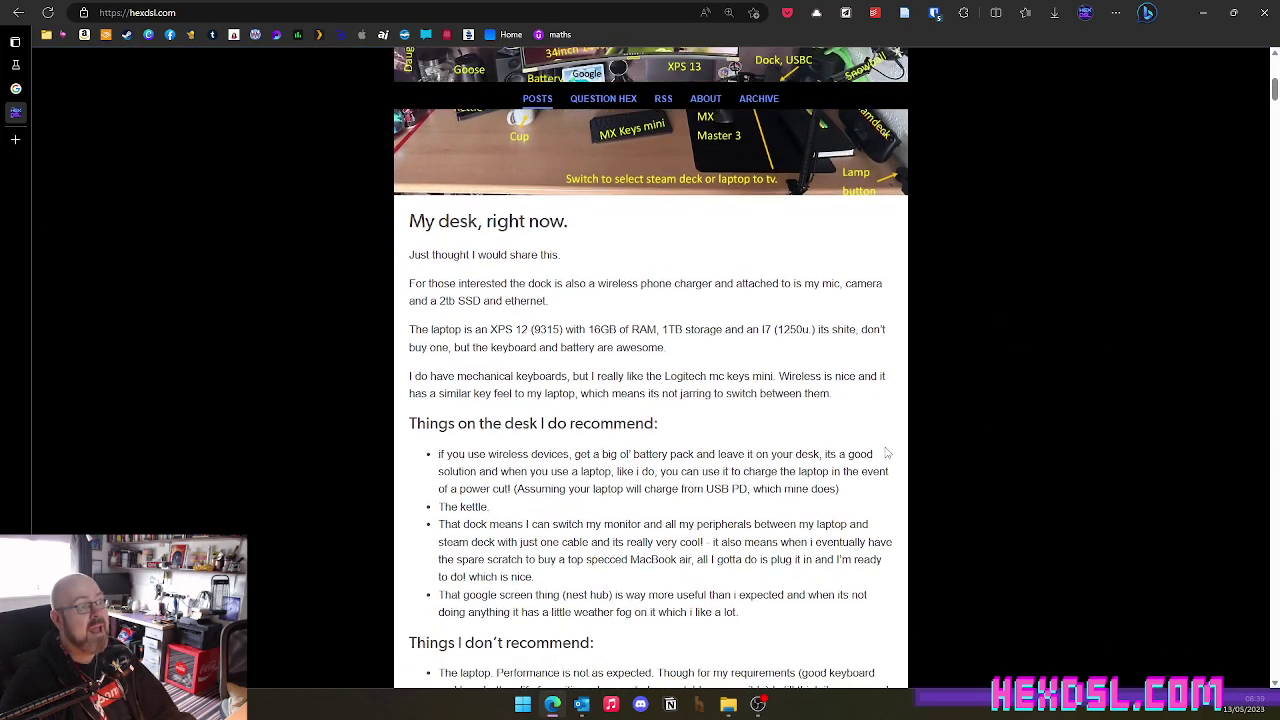
{"action": "scroll", "coordinate": [886, 454], "scroll_direction": "up", "scroll_amount": 5}
{"action": "scroll", "coordinate": [886, 454], "scroll_direction": "down", "scroll_amount": 1}
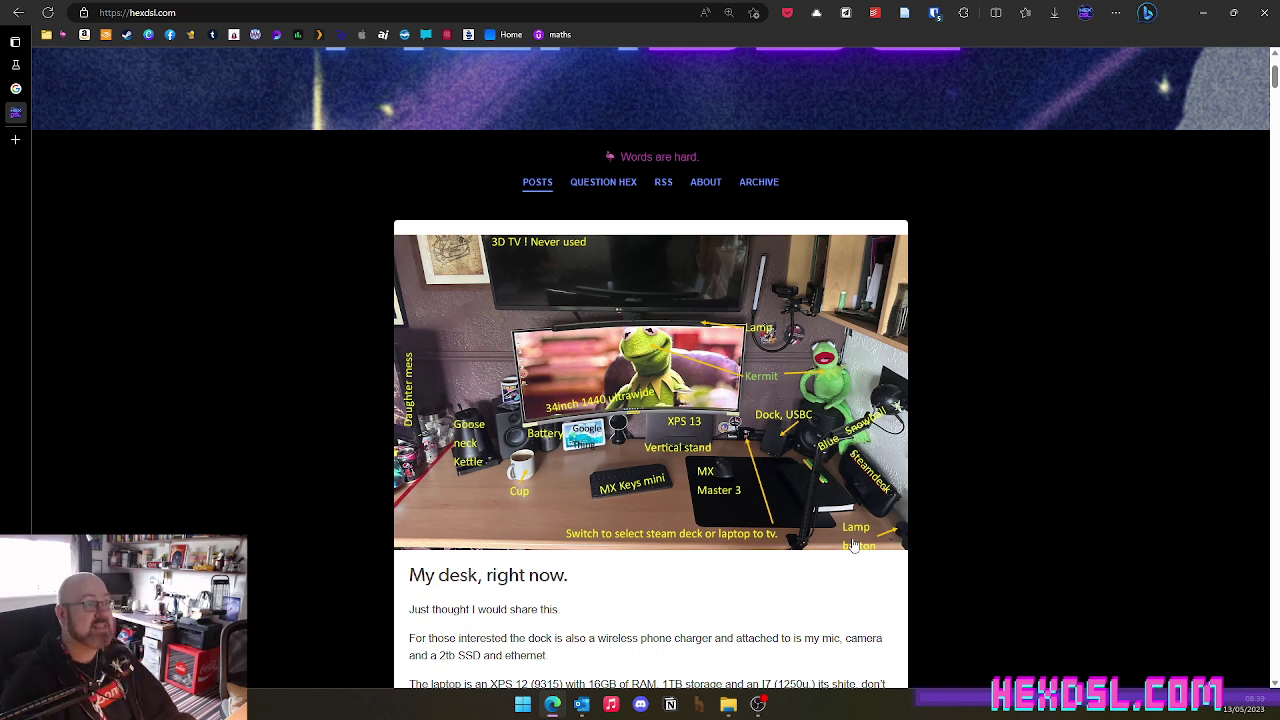
{"action": "left_click", "coordinate": [1203, 12]}
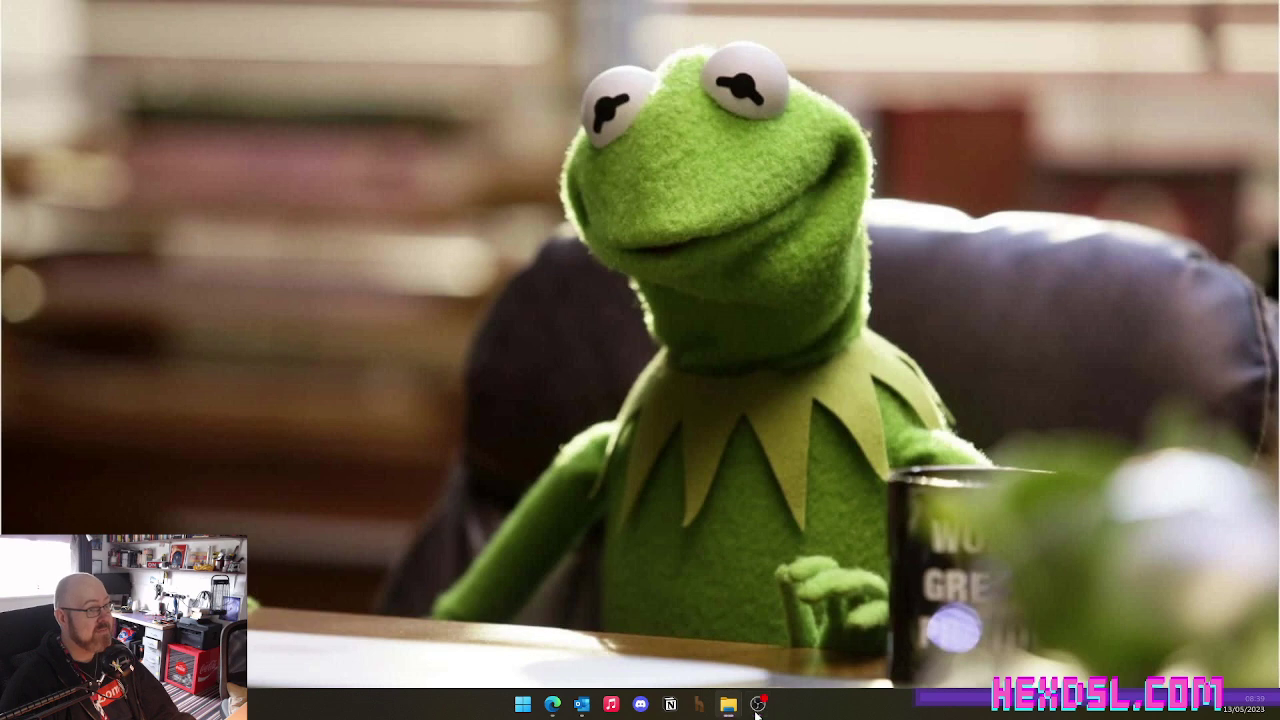
Step: Restore Edge from the taskbar and split it with HexDSL left and 'ducks in hats' results right
{"action": "left_click", "coordinate": [555, 705]}
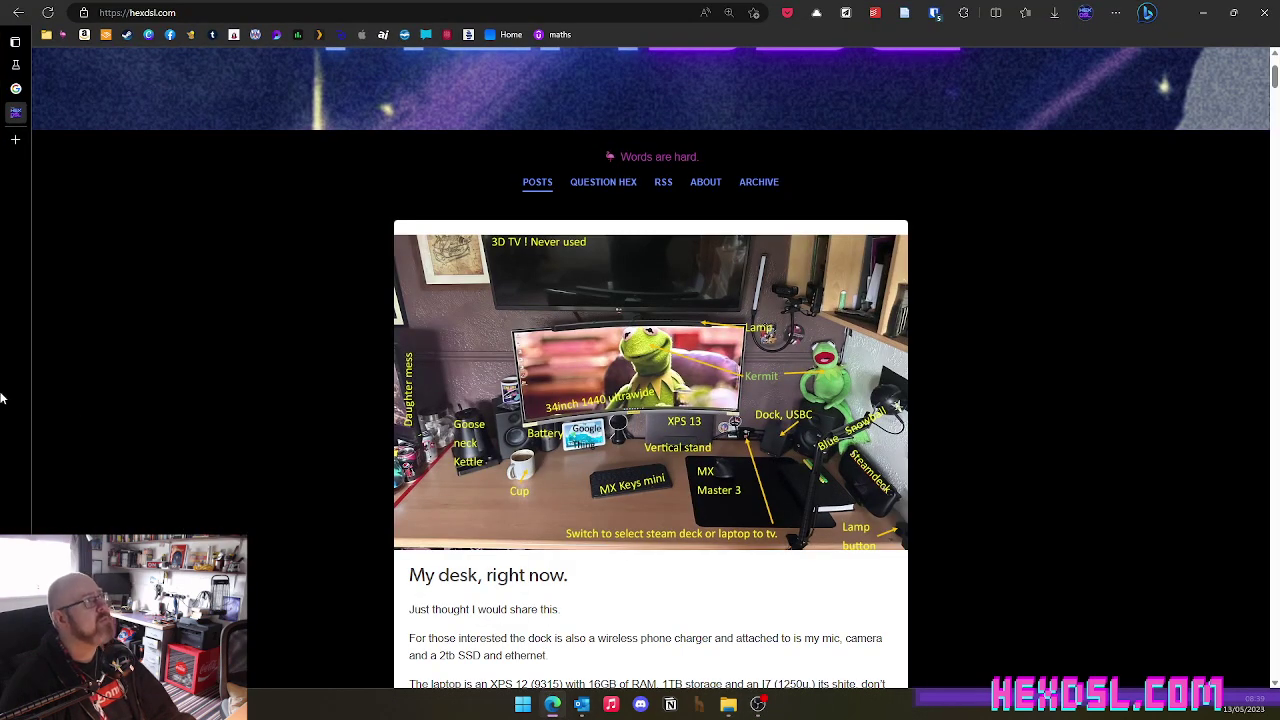
{"action": "left_click", "coordinate": [997, 14]}
{"action": "left_click", "coordinate": [945, 197]}
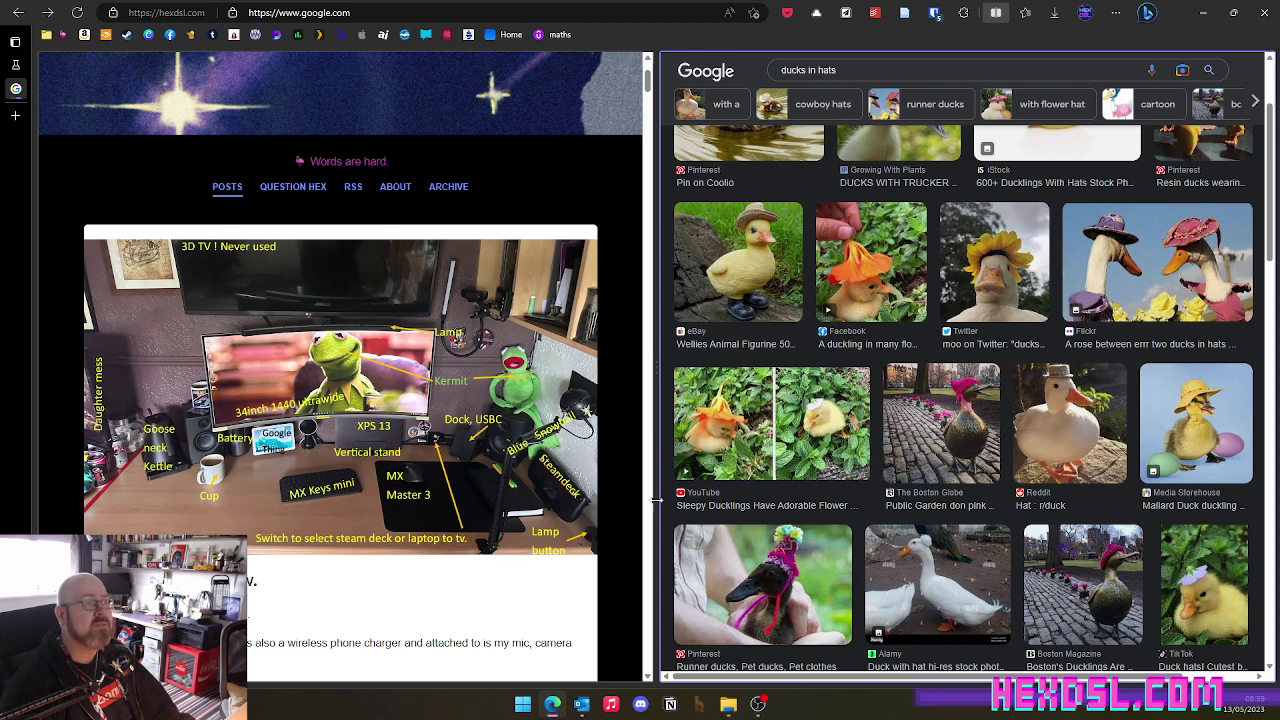
{"action": "mouse_move", "coordinate": [658, 502]}
{"action": "left_mouse_down"}
{"action": "mouse_move", "coordinate": [672, 500]}
{"action": "mouse_move", "coordinate": [660, 496]}
{"action": "left_mouse_up"}
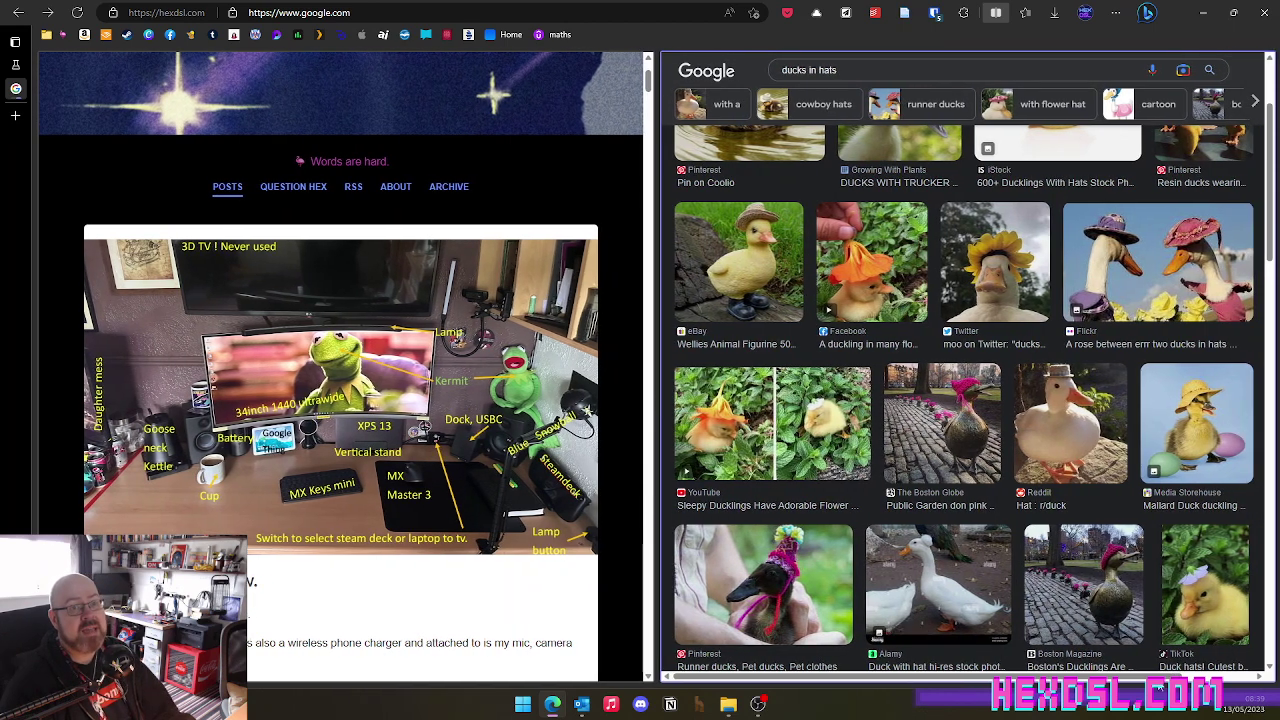
{"action": "scroll", "coordinate": [1100, 668], "scroll_direction": "down", "scroll_amount": 1}
{"action": "scroll", "coordinate": [1100, 668], "scroll_direction": "down", "scroll_amount": 4}
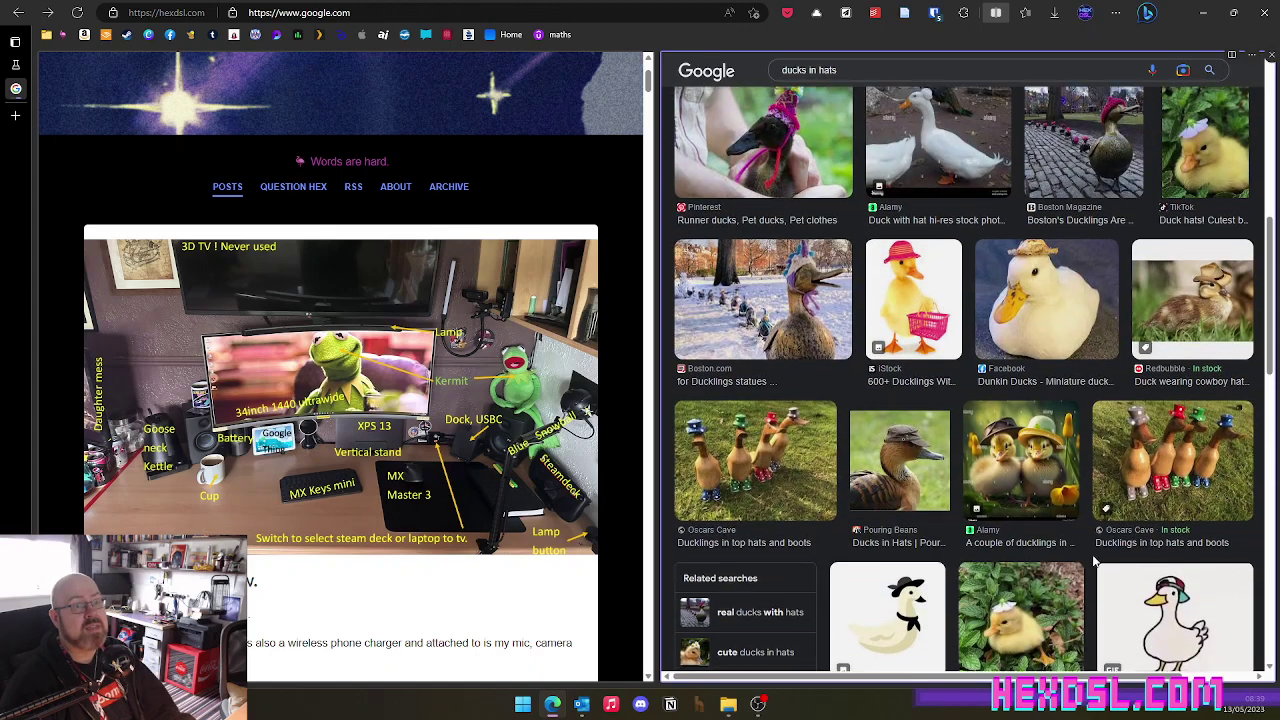
{"action": "scroll", "coordinate": [1095, 563], "scroll_direction": "up", "scroll_amount": 6}
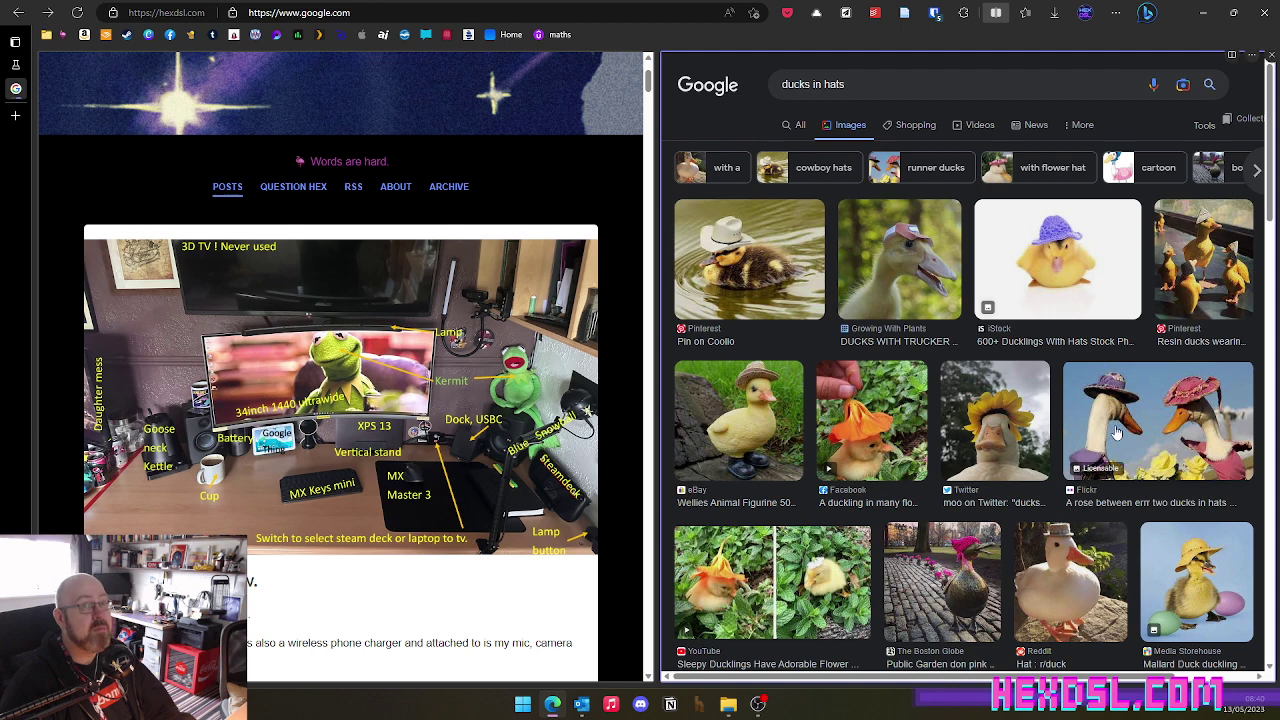
{"action": "left_click", "coordinate": [1147, 12]}
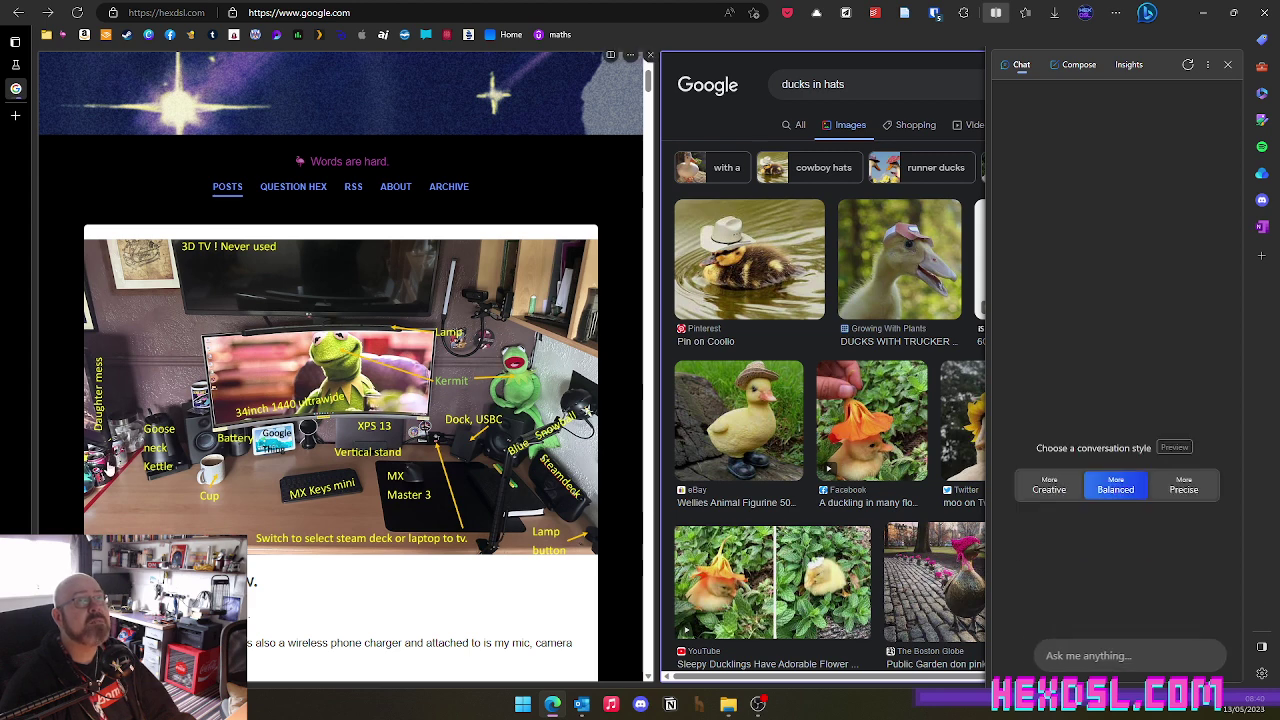
{"action": "key", "text": "ctrl+shift+period"}
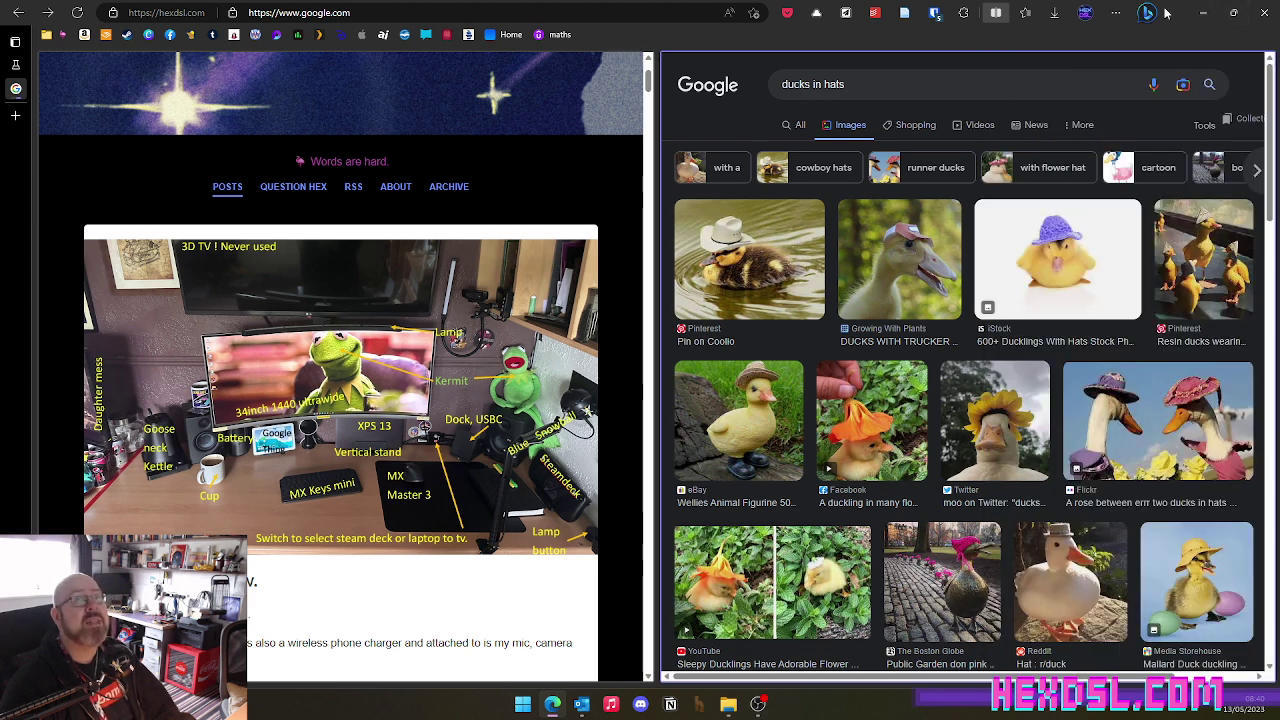
{"action": "left_click", "coordinate": [1147, 12]}
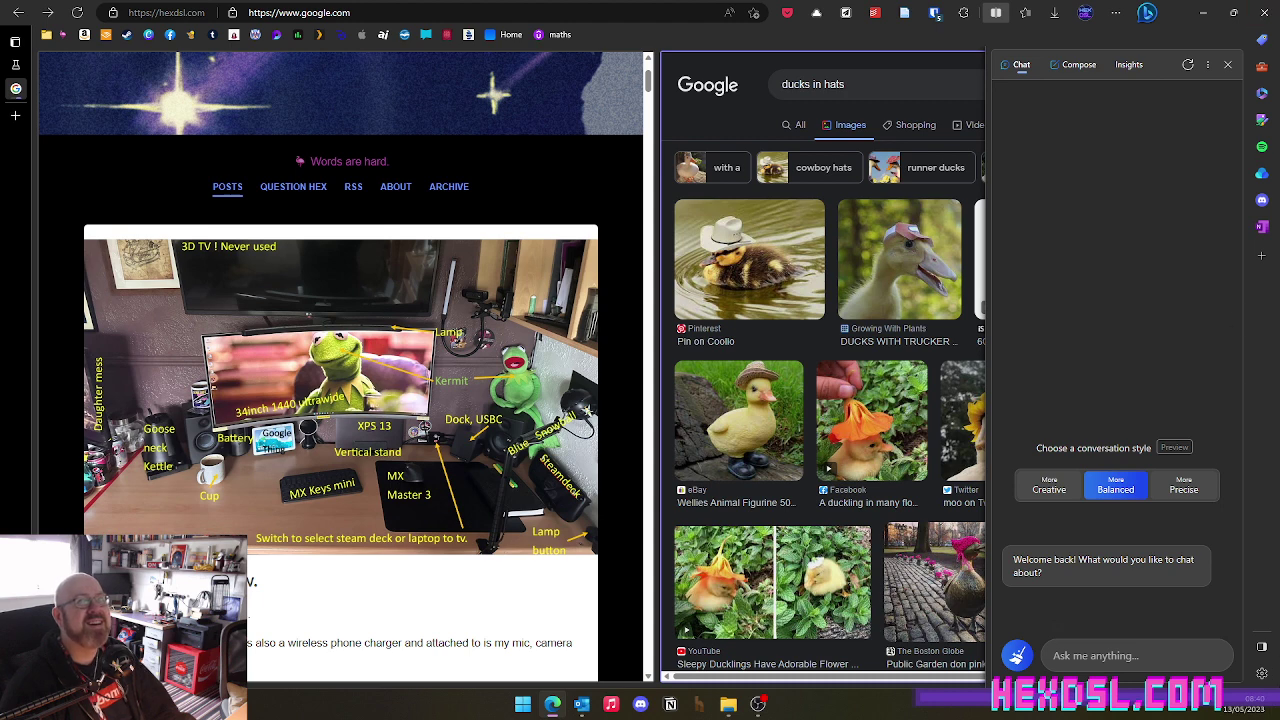
{"action": "left_click", "coordinate": [1147, 12]}
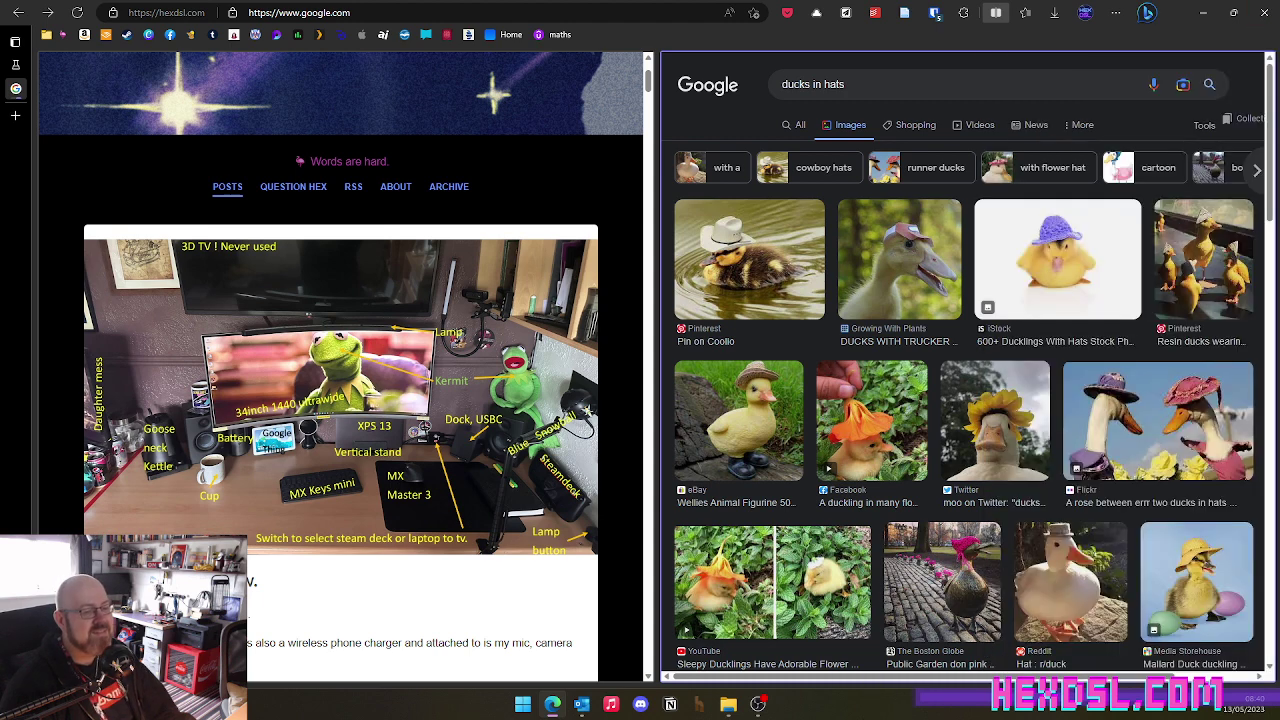